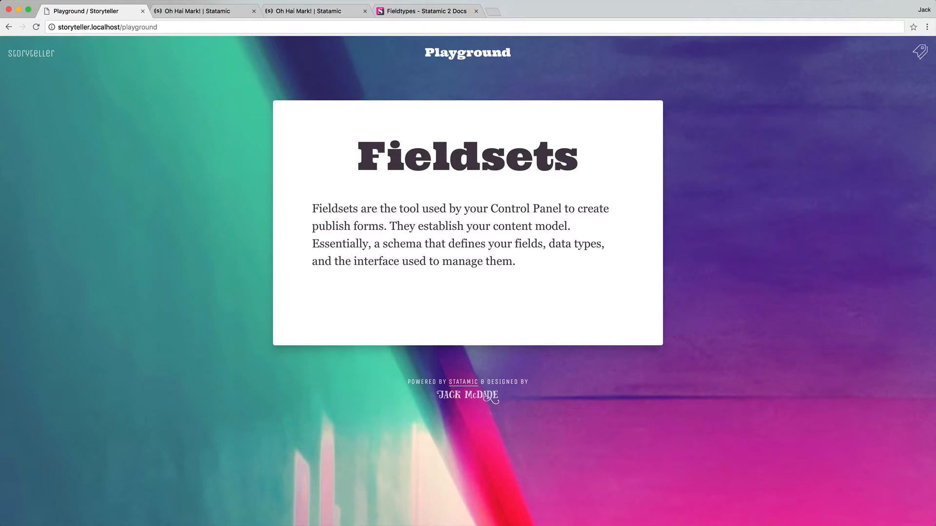
Examine the basic publish form of the Oh Hai Mark! article, including its slug field
key(super+Tab)
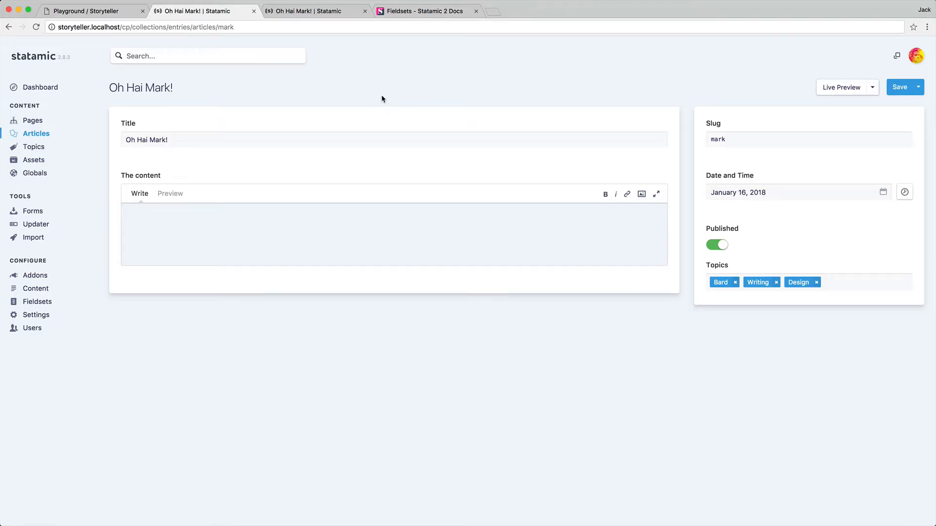
click(299, 237)
click(749, 138)
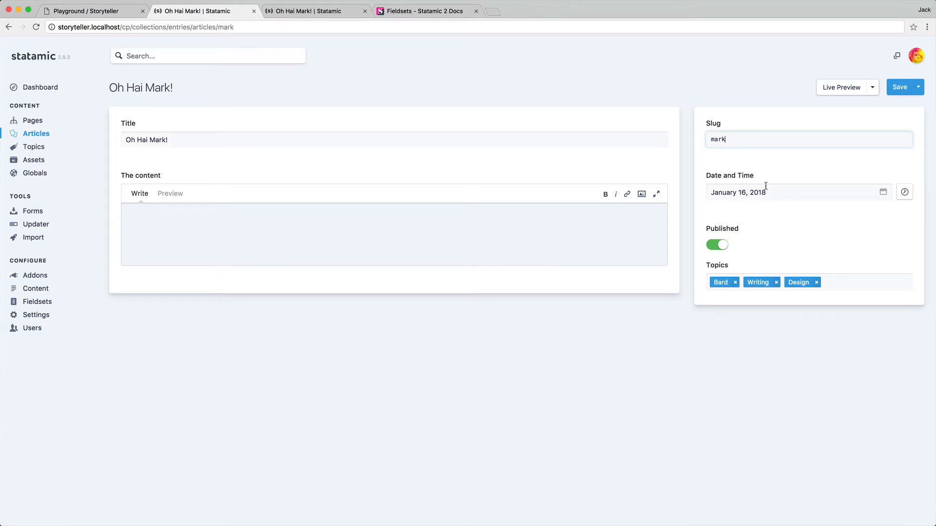
click(617, 316)
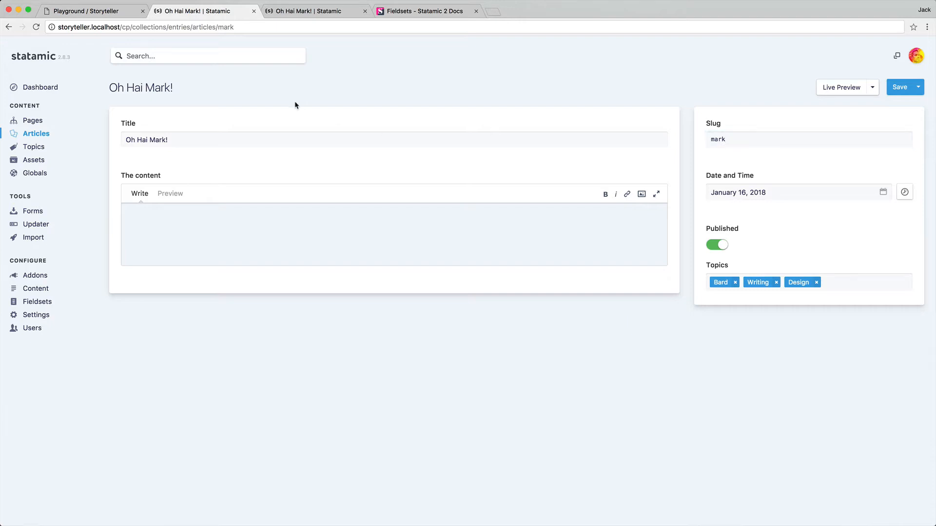
Switch to the fuller version of the Oh Hai Mark! article form and remove its background image
click(316, 11)
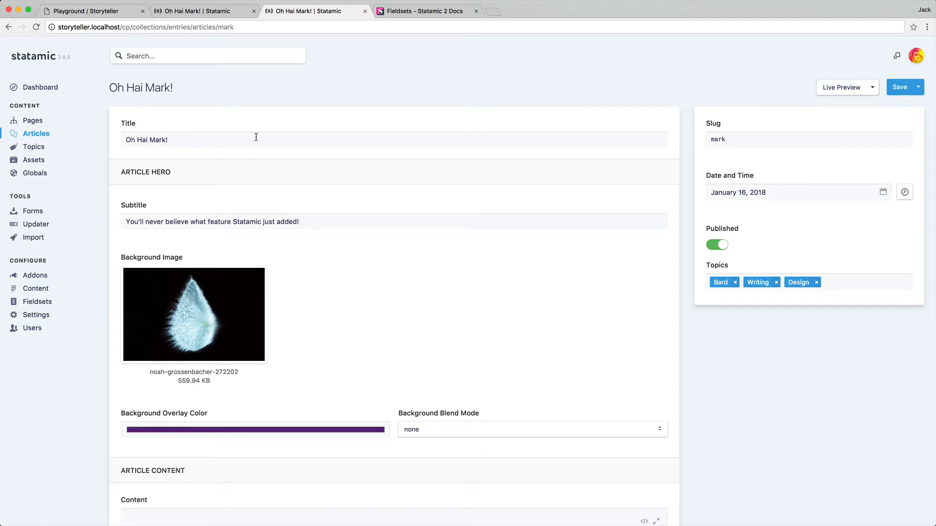
scroll(256, 139, down, 2)
scroll(188, 155, down, 1)
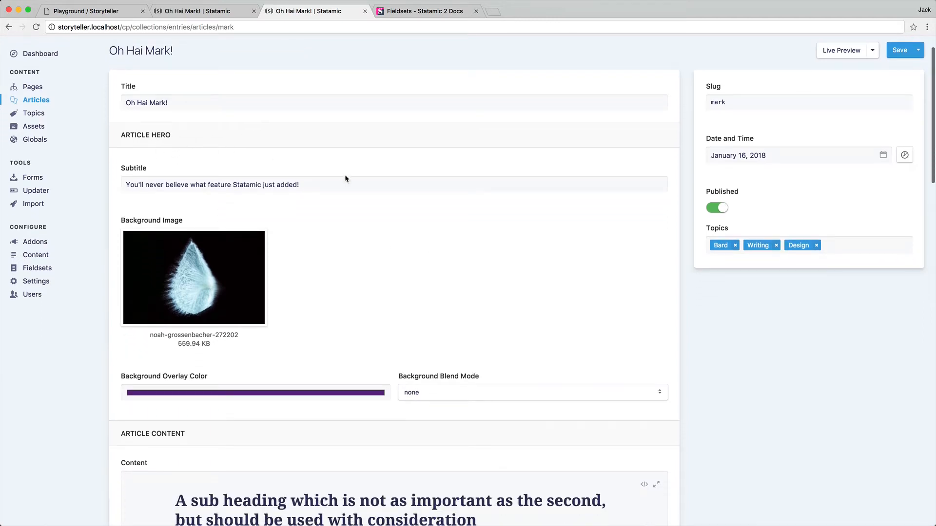
click(328, 199)
scroll(328, 187, down, 2)
click(201, 253)
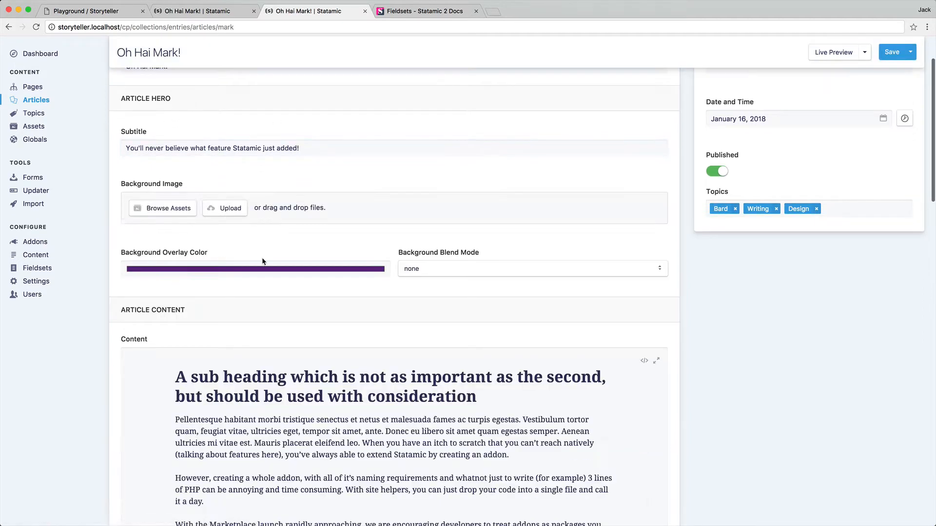
Look through the article's hero settings and its Content field, including the text paragraphs and the Photo block
scroll(195, 250, down, 2)
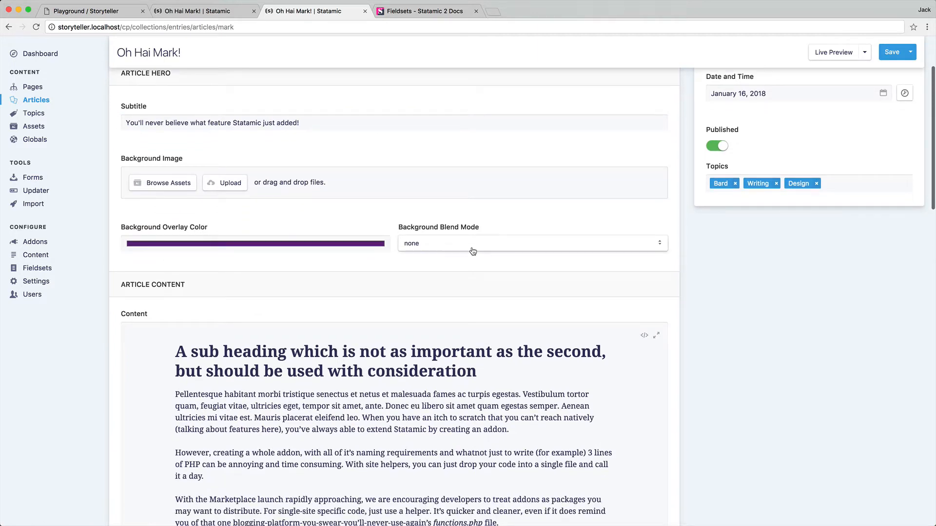
scroll(472, 239, down, 2)
scroll(439, 250, down, 10)
scroll(400, 229, up, 4)
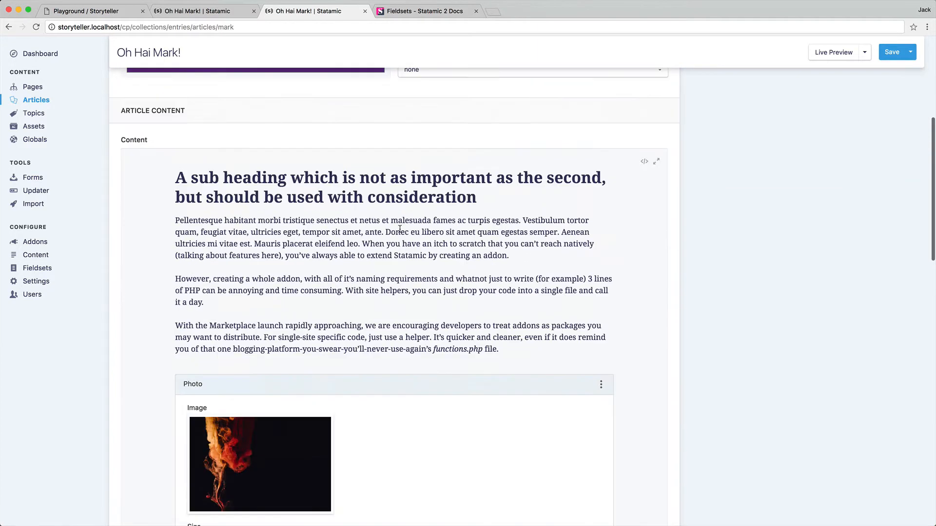
click(525, 263)
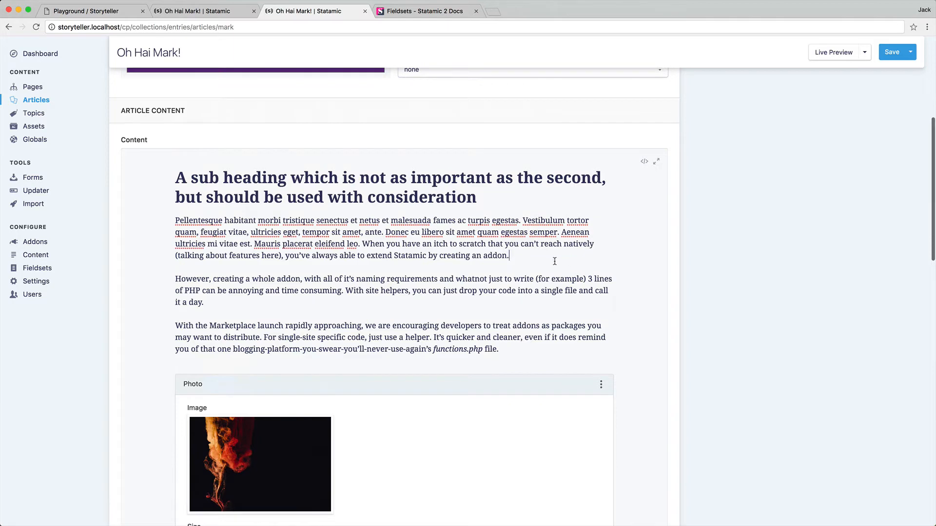
scroll(536, 263, down, 5)
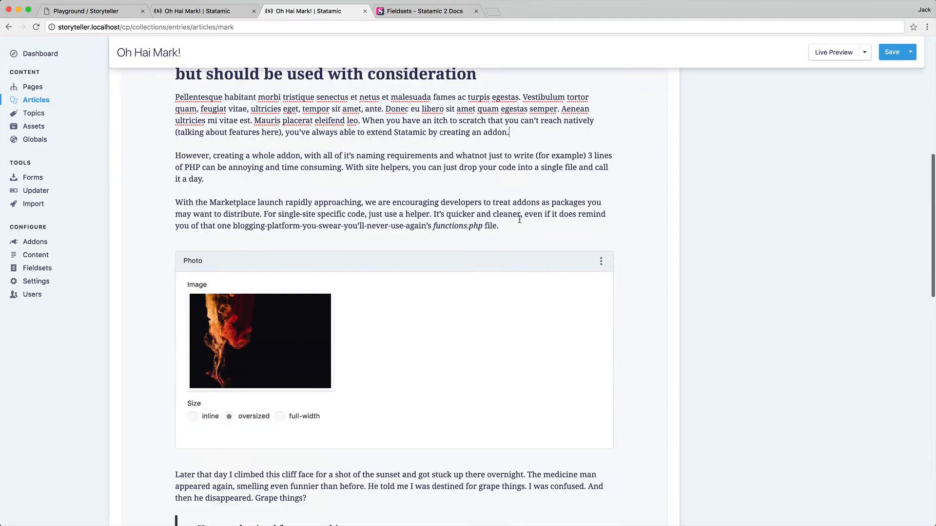
click(522, 224)
scroll(521, 224, down, 2)
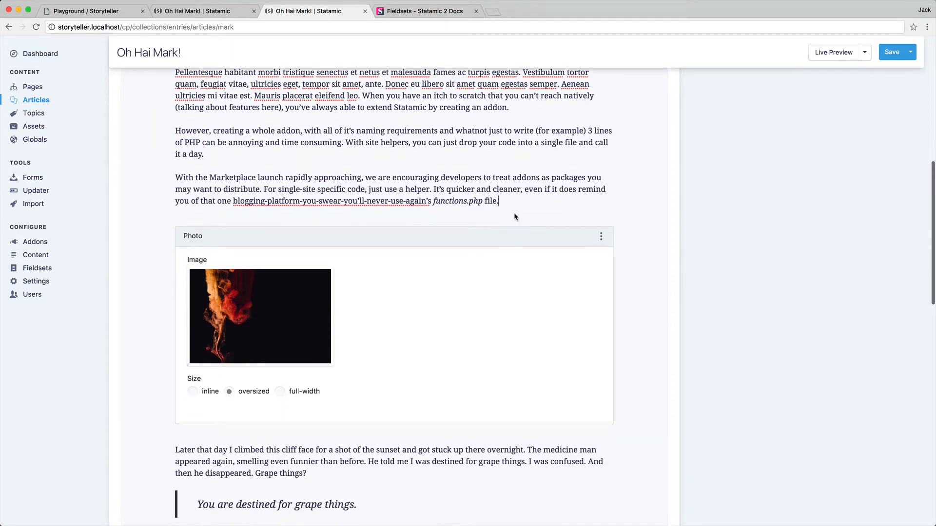
Add an empty paragraph above the Photo block and show the content blocks that can be inserted there
scroll(514, 213, up, 3)
key(Return)
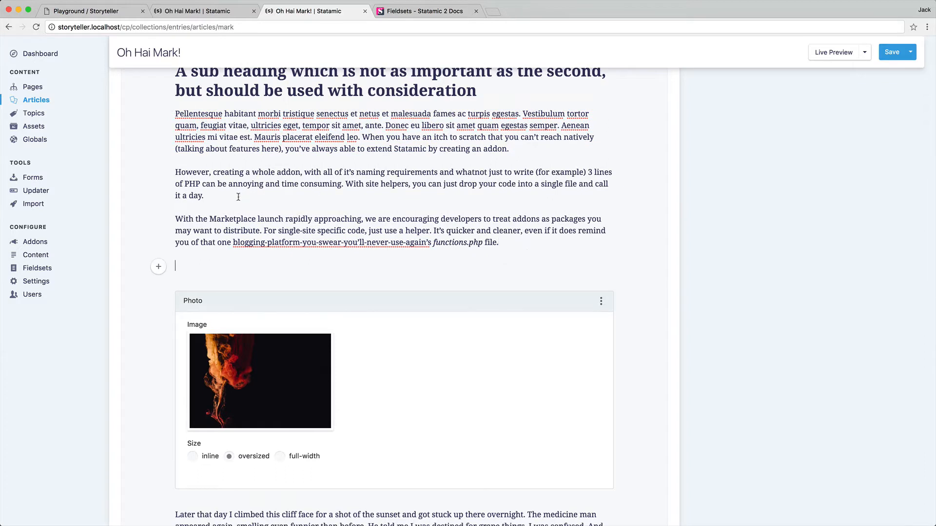
click(158, 267)
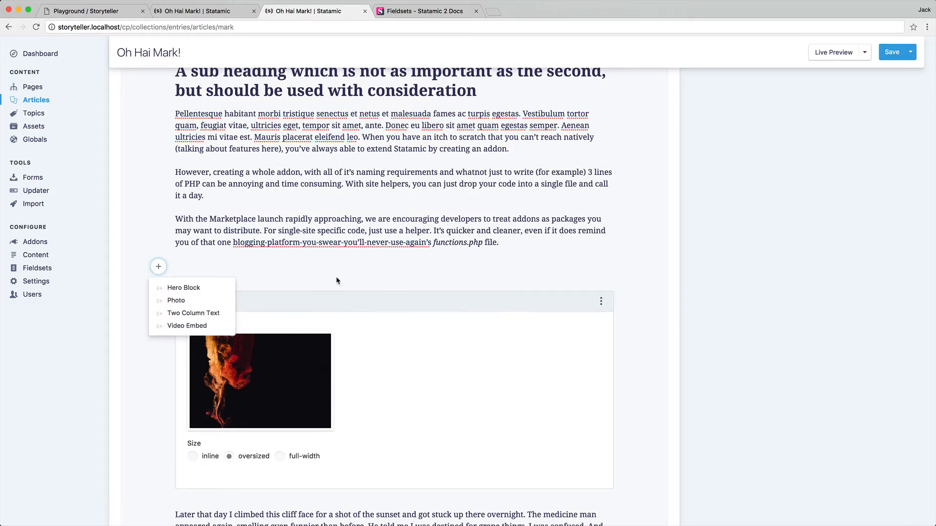
click(346, 267)
Review the rest of the article's content down to the Two Column Text block and return to its beginning
scroll(579, 257, down, 5)
scroll(585, 293, down, 12)
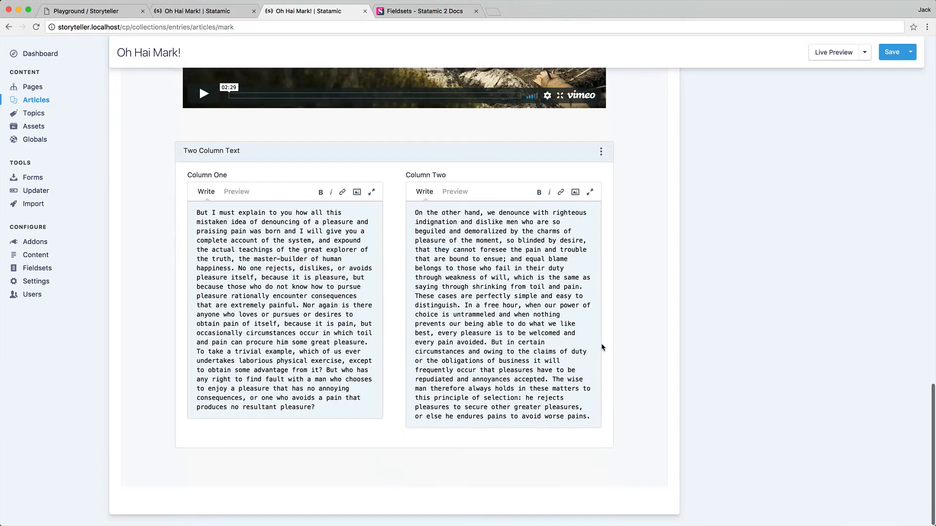
scroll(628, 331, up, 6)
scroll(634, 329, up, 15)
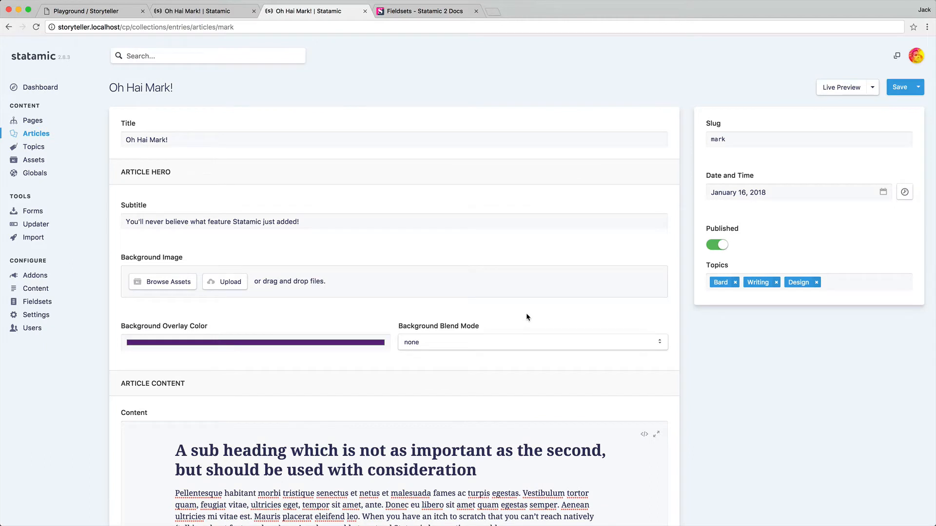
Open the Fieldsets list, leaving the article without saving its changes
key(super+Tab)
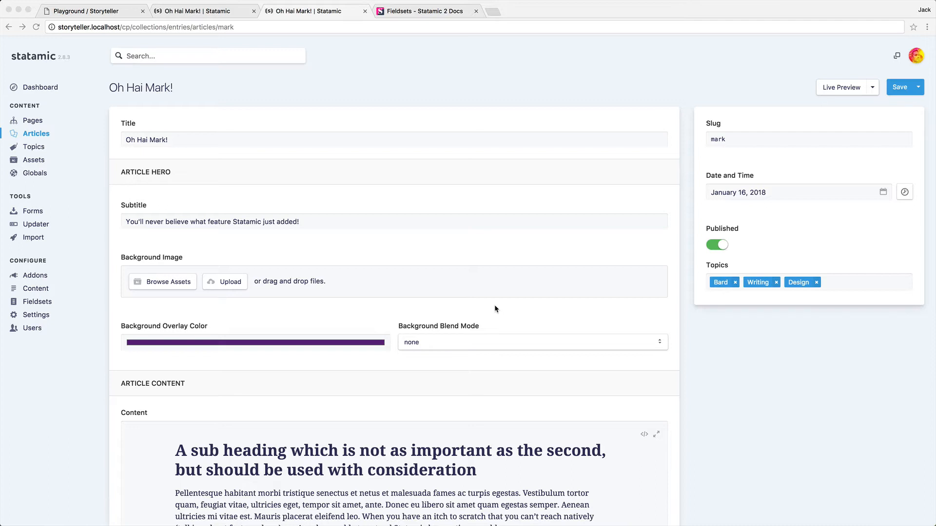
click(47, 304)
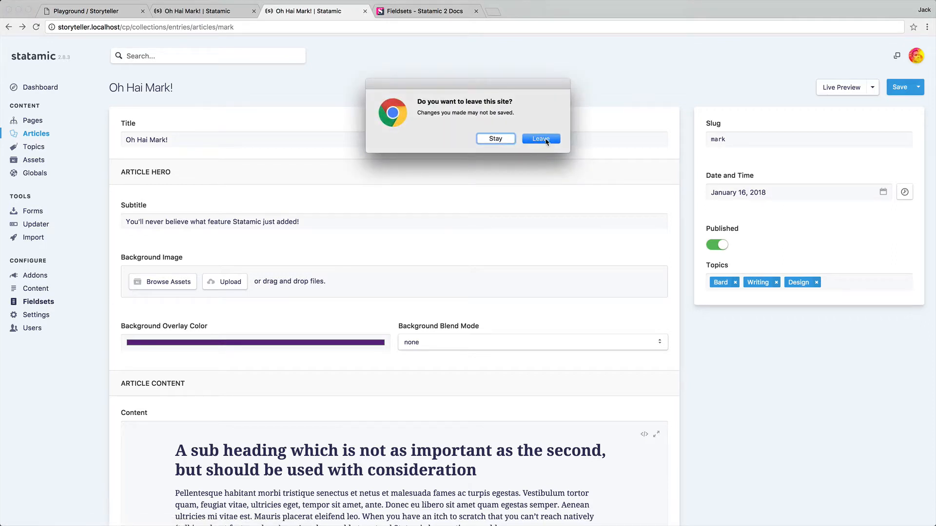
click(547, 141)
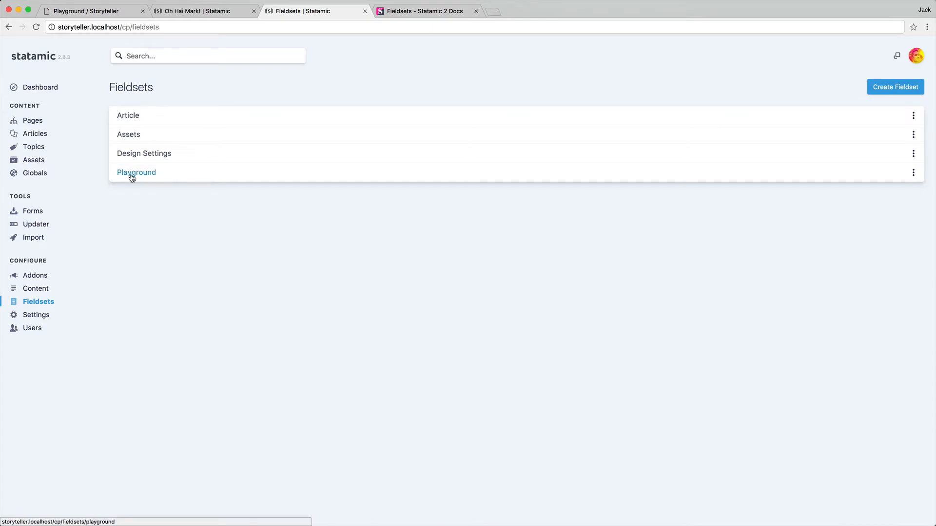
Start a new fieldset with the title News and the handle news
click(903, 87)
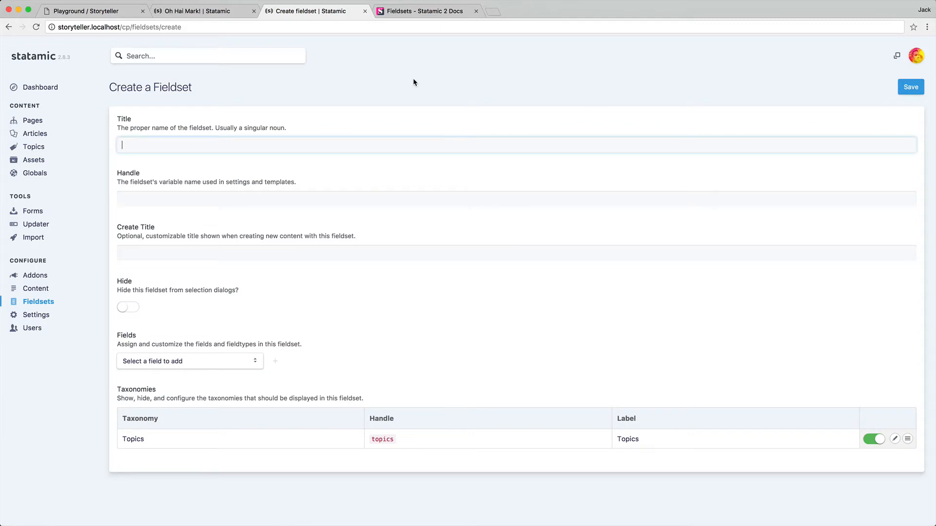
text(News)
key(Tab)
text(news)
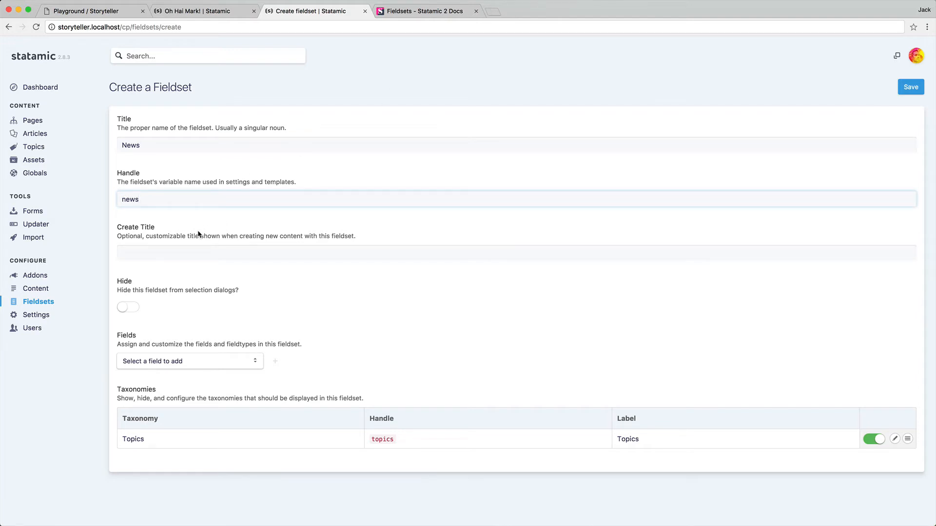
Set the fieldset's create title to News Article and disable its Topics taxonomy
click(177, 252)
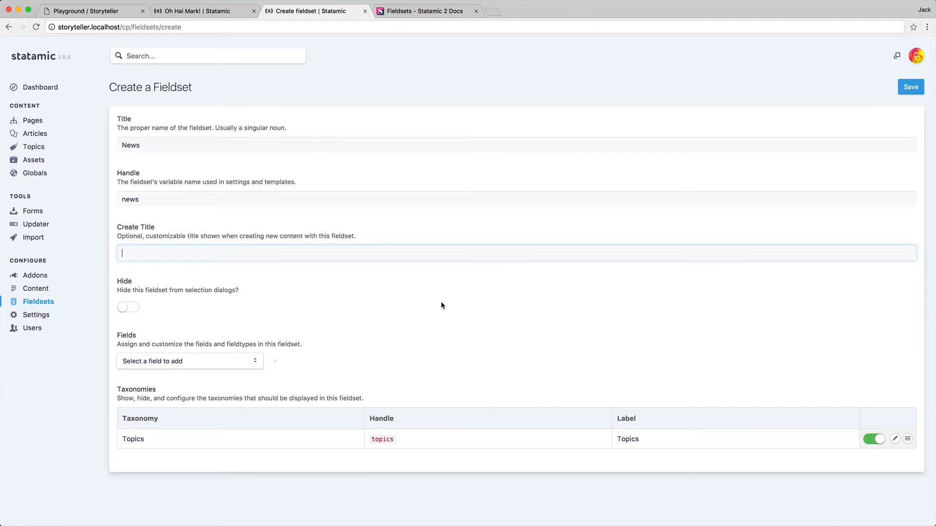
text(News Artidle)
key(BackSpace)
key(BackSpace)
key(BackSpace)
text(cle)
click(734, 453)
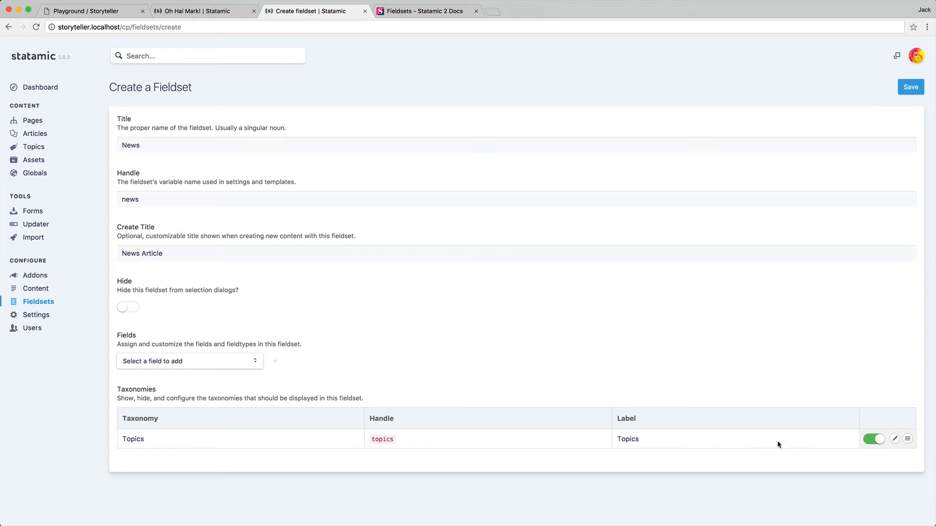
click(874, 441)
Add a Markdown field to the fieldset with the display name Summary
click(260, 359)
scroll(248, 387, down, 5)
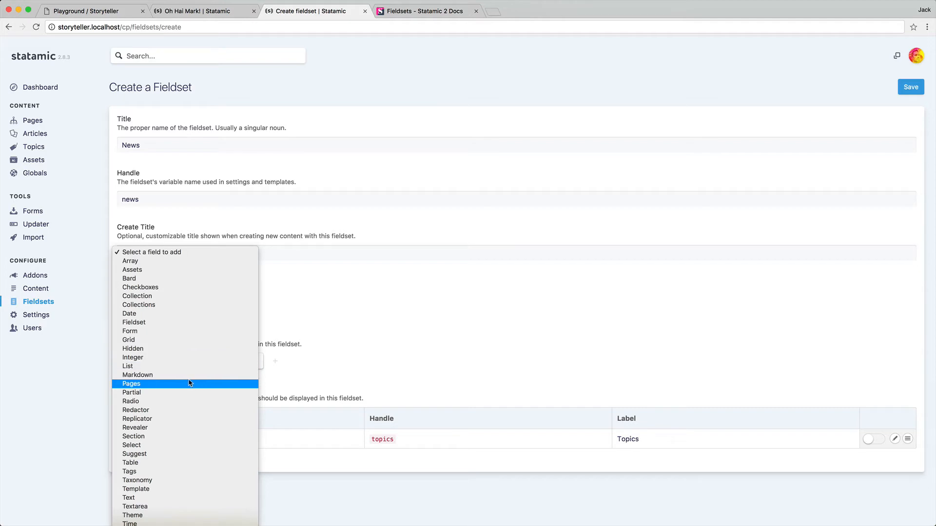
key(Return)
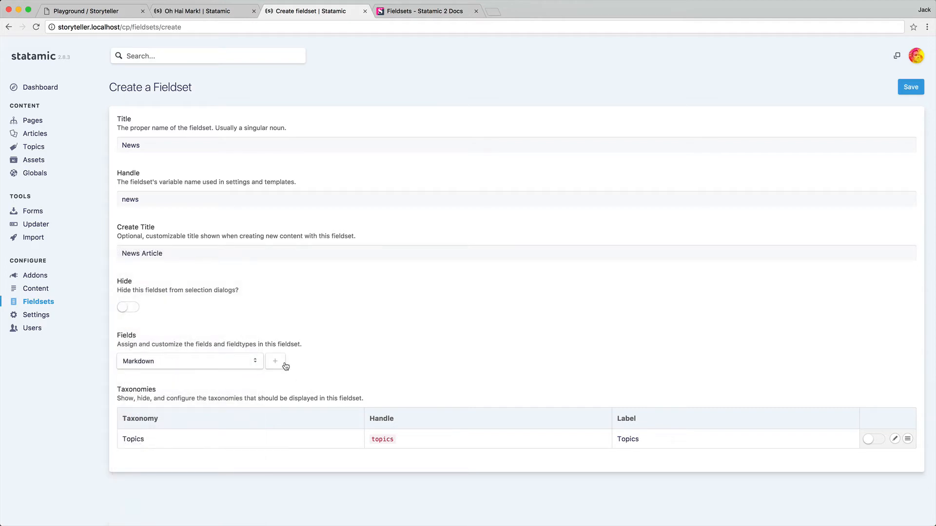
click(276, 361)
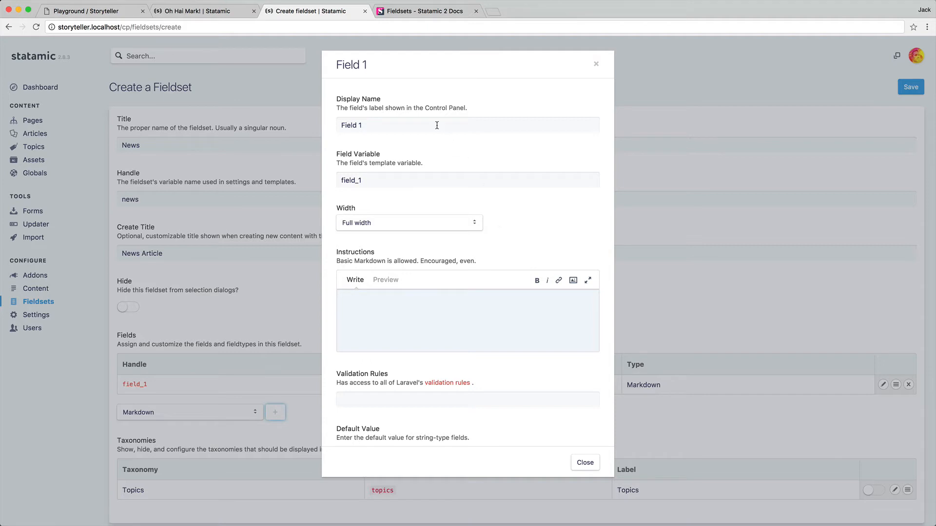
triple_click(348, 119)
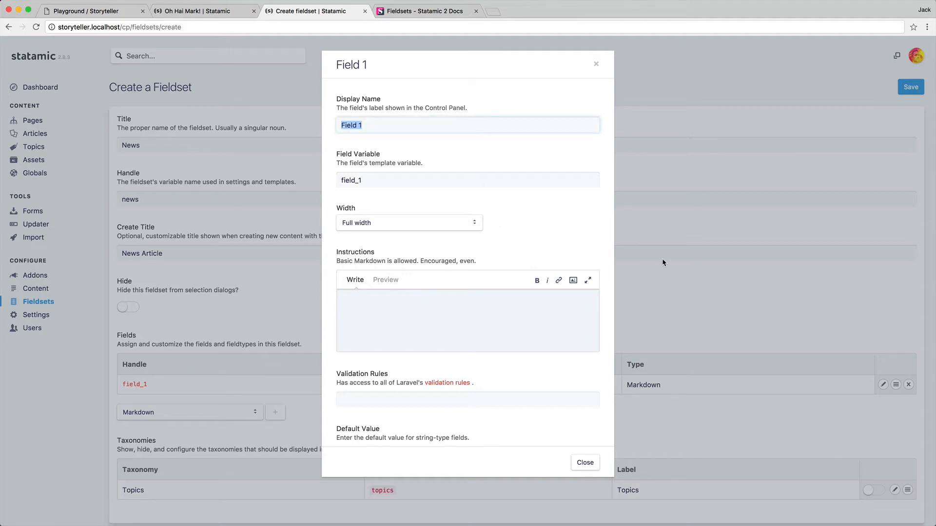
text(Summary)
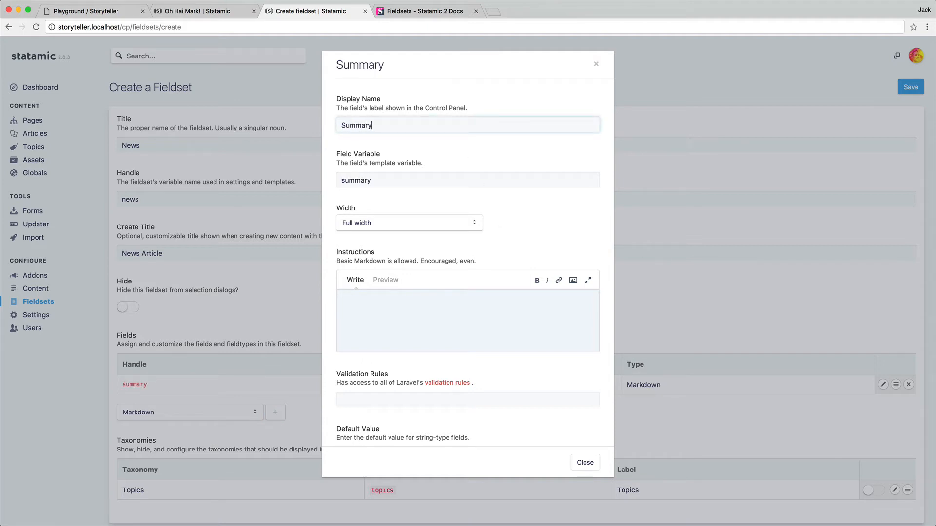
Review the Summary field's width, instructions, validation, default value and display condition options, and close its settings
click(360, 220)
click(363, 217)
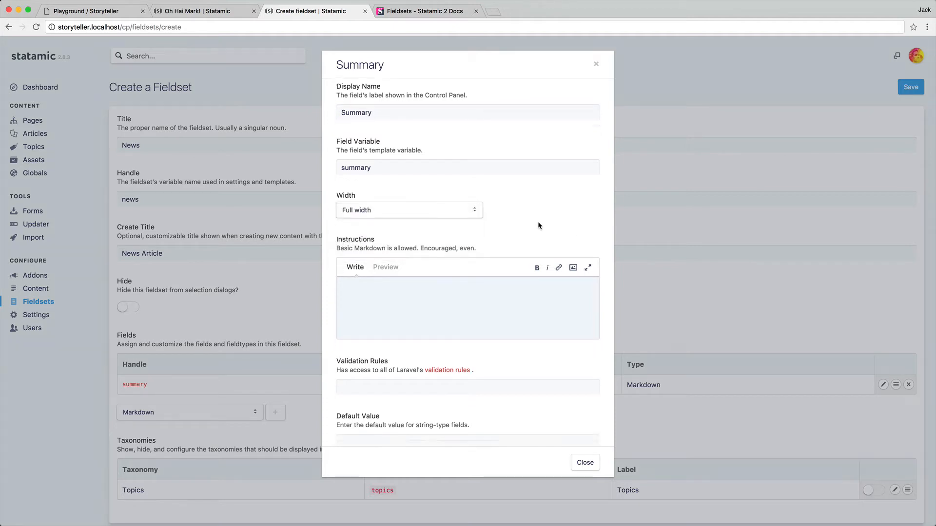
scroll(537, 221, down, 1)
click(386, 277)
scroll(452, 327, down, 3)
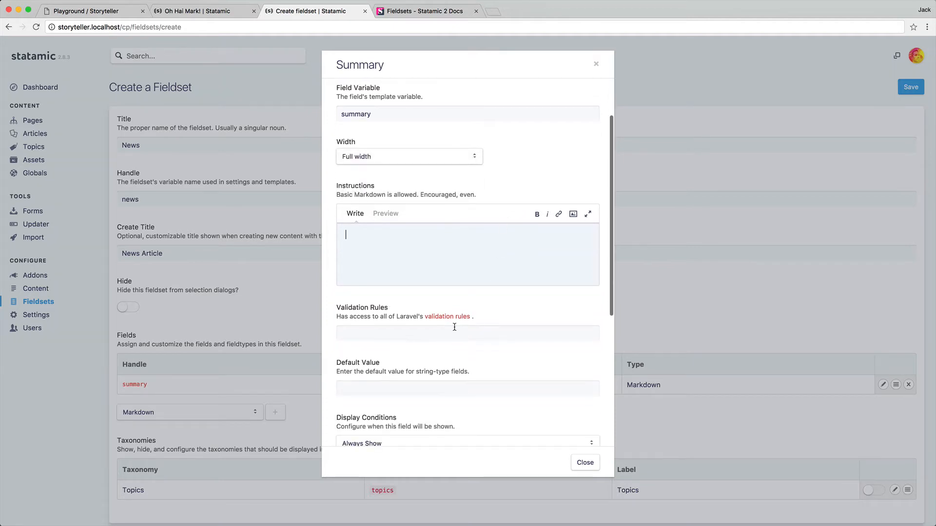
scroll(416, 333, down, 3)
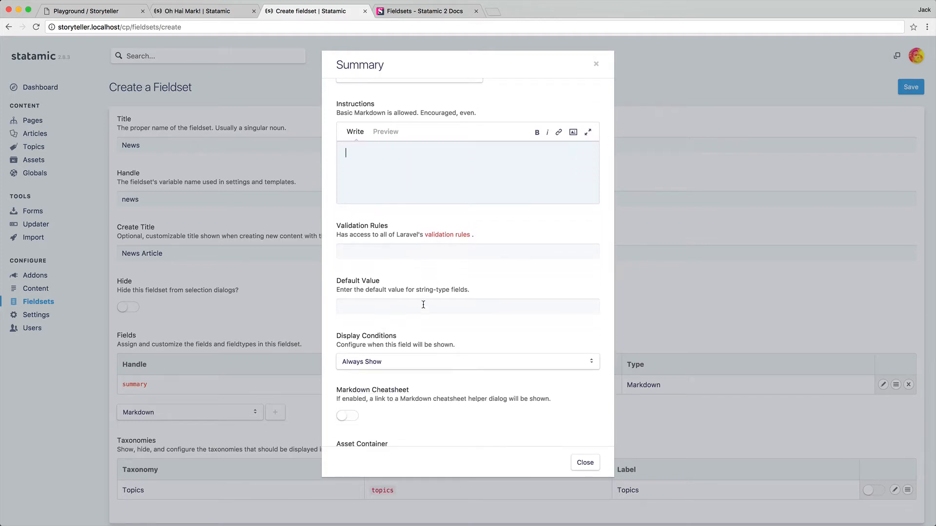
scroll(423, 304, down, 3)
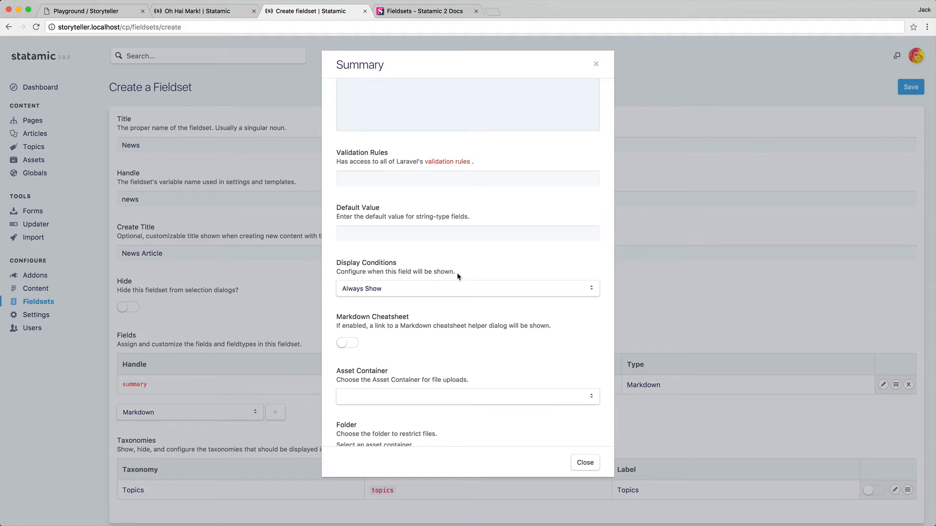
scroll(458, 276, up, 5)
click(585, 462)
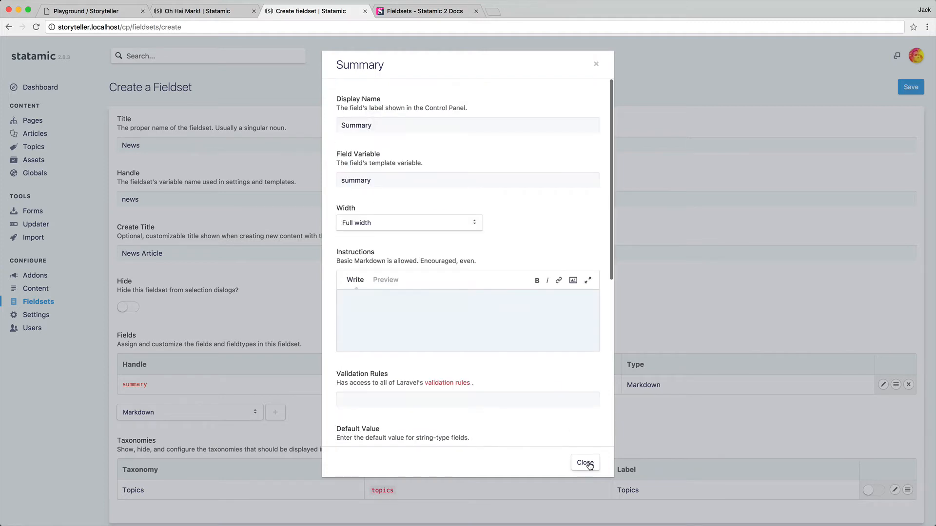
Add a second Markdown field to the fieldset with the display name Content
scroll(461, 423, down, 1)
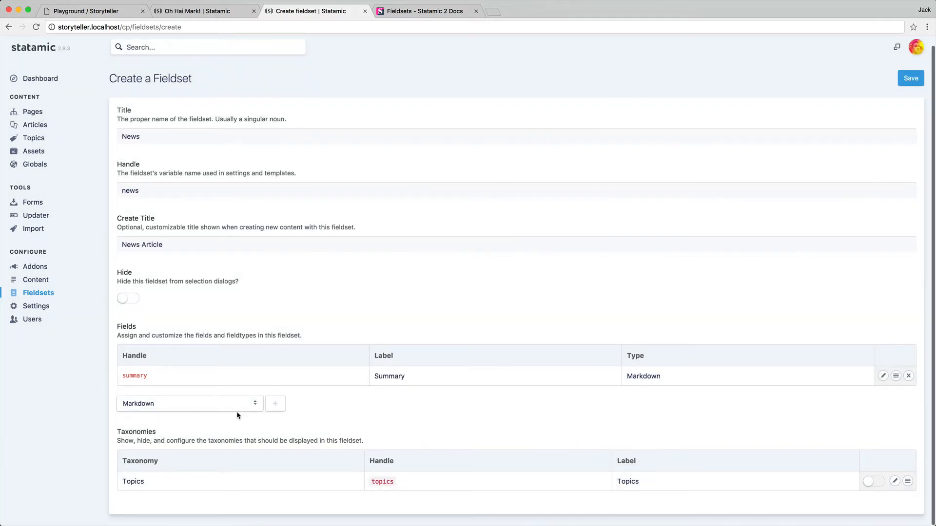
click(258, 407)
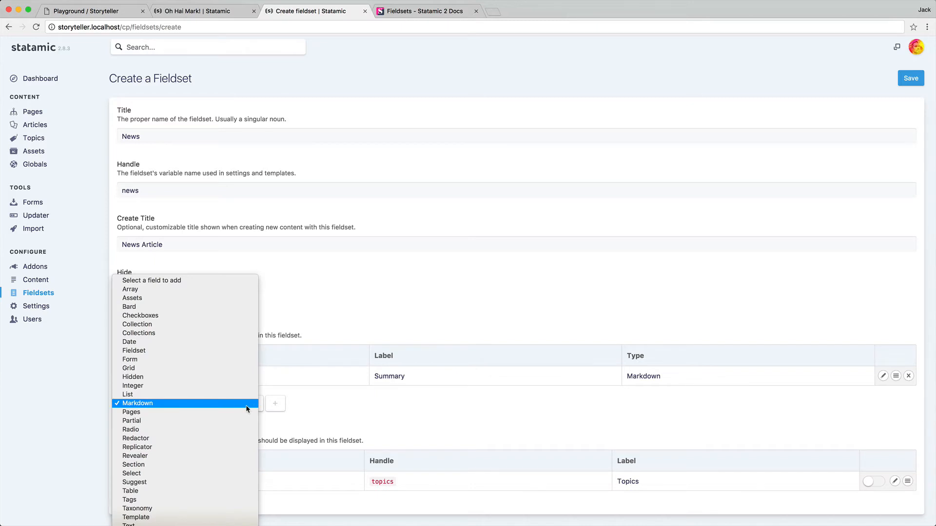
click(248, 408)
click(275, 404)
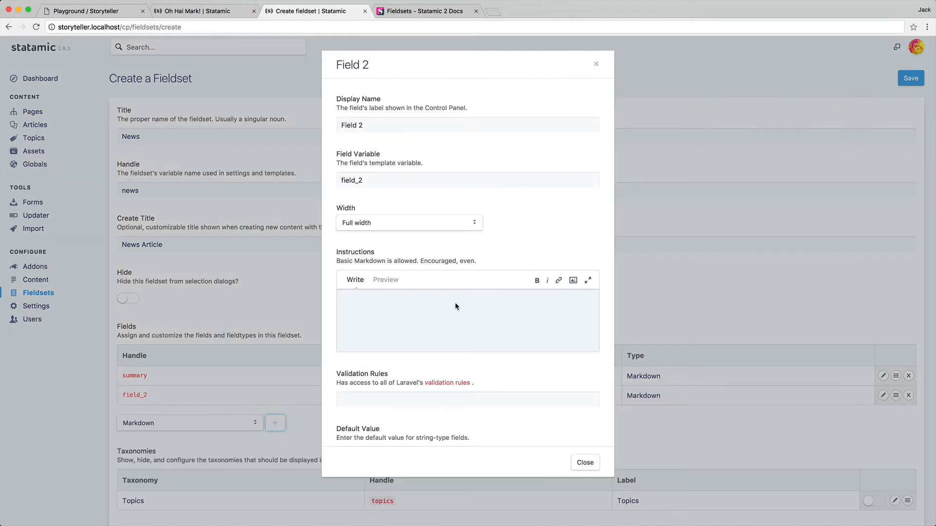
triple_click(443, 127)
text(Content)
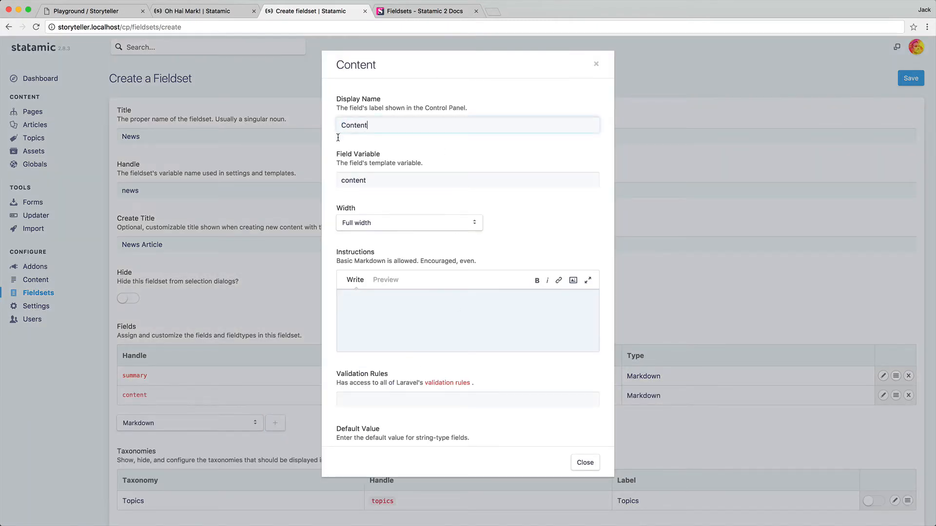
click(586, 461)
Add a Select field with the display name Type and save the new fieldset
scroll(419, 438, down, 1)
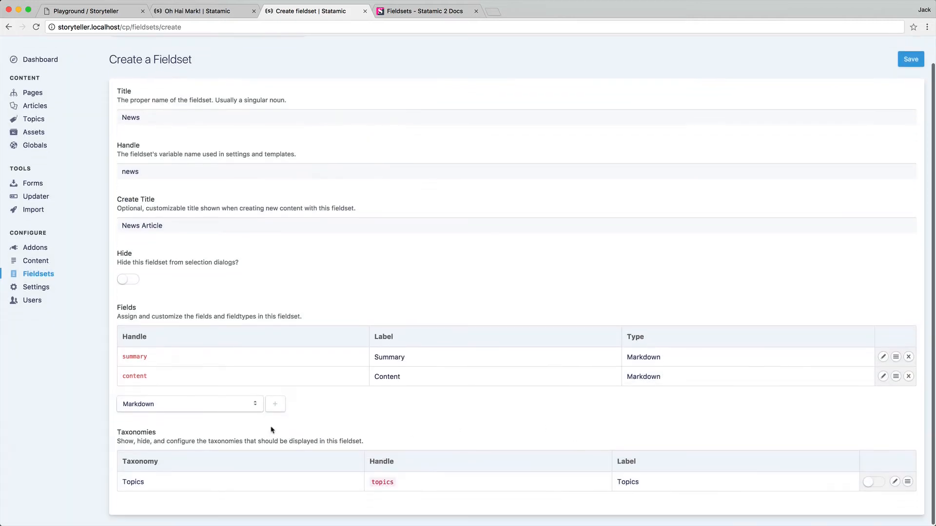
click(240, 408)
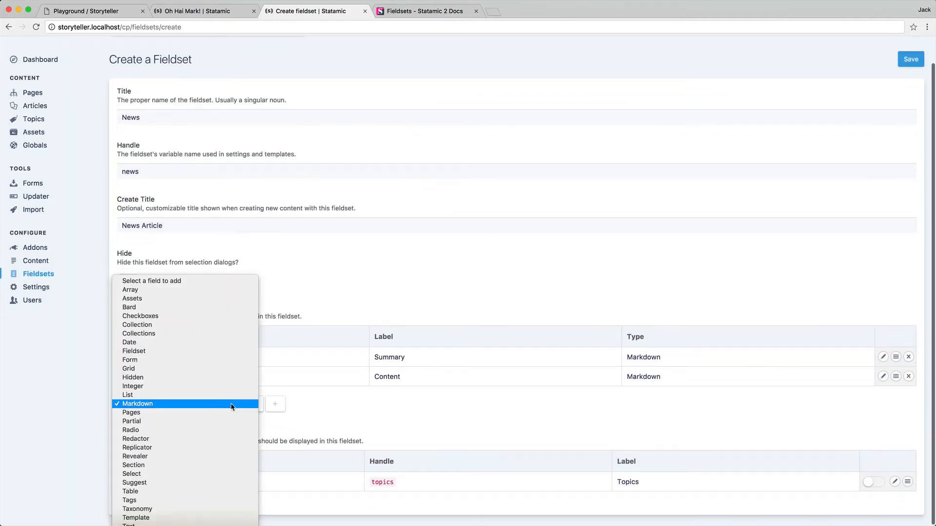
click(197, 473)
click(272, 408)
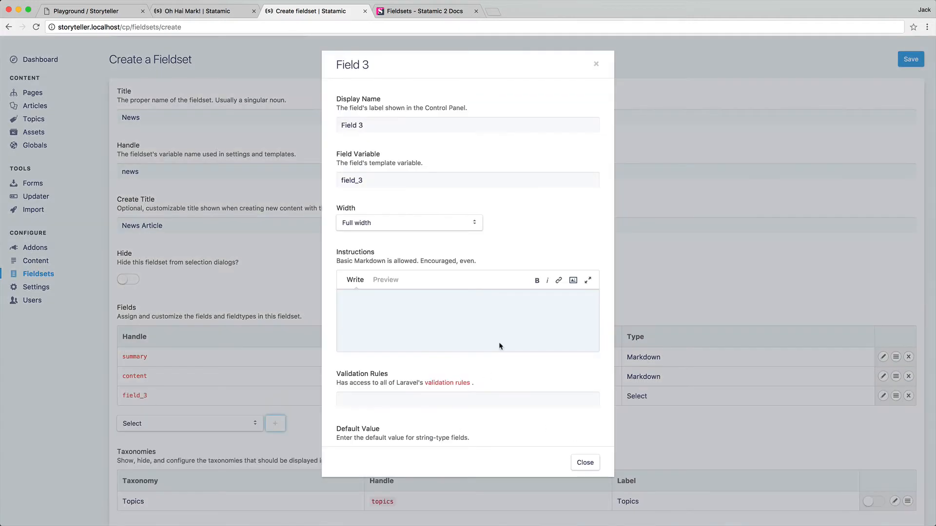
triple_click(449, 124)
text(Type)
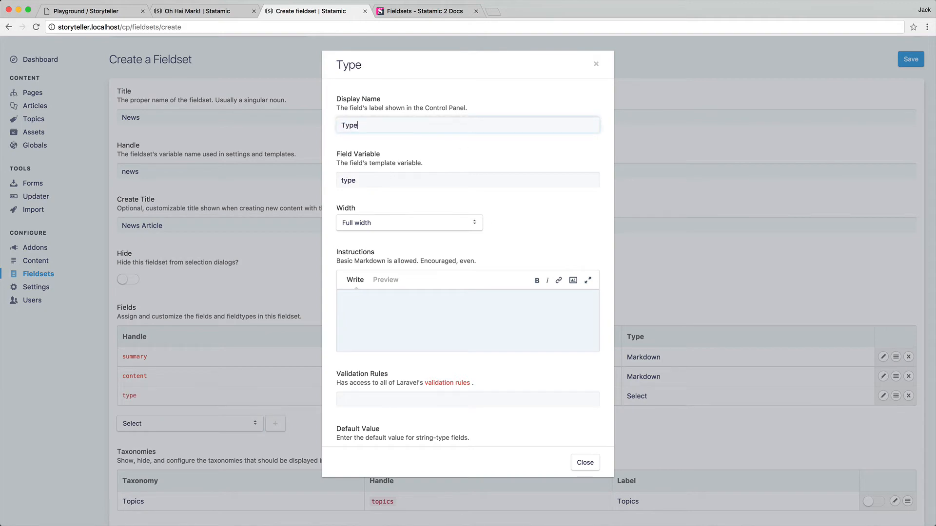
click(591, 461)
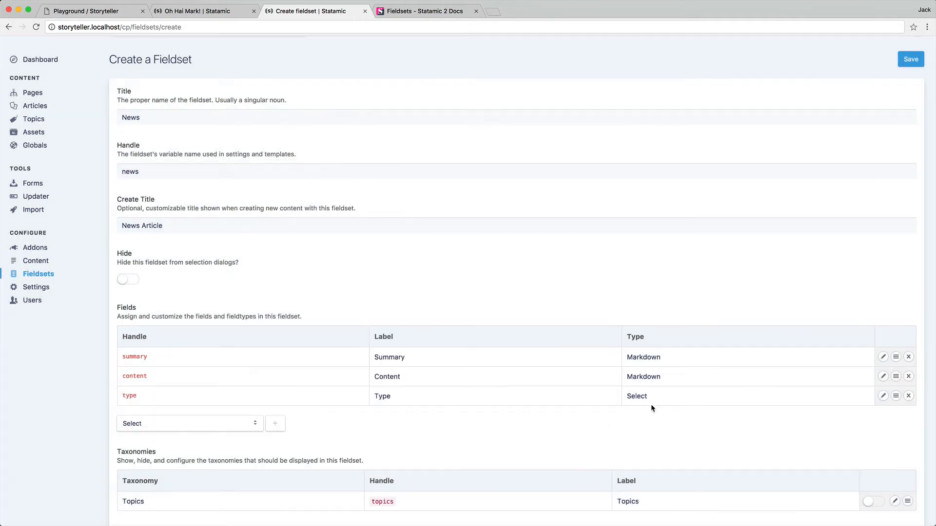
click(910, 59)
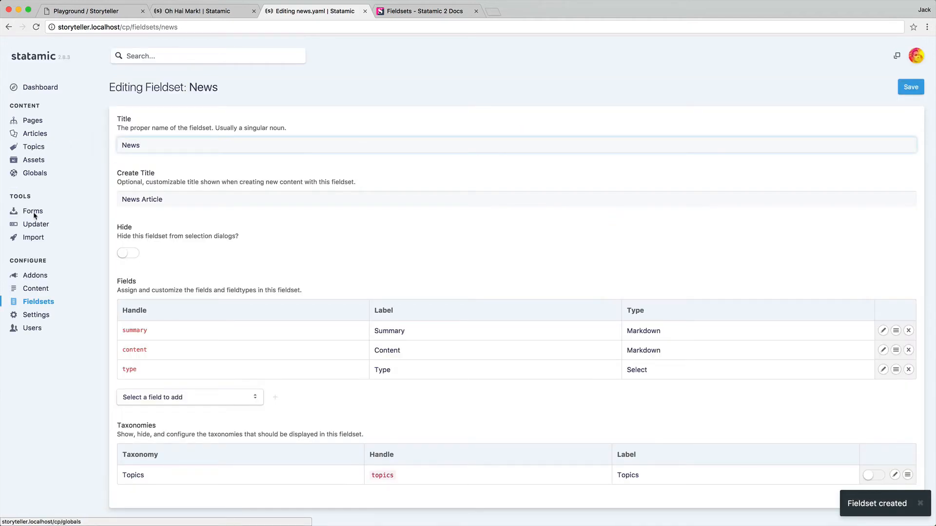
Start a new collection with the title News, the handle news and entries ordered by Date
click(39, 289)
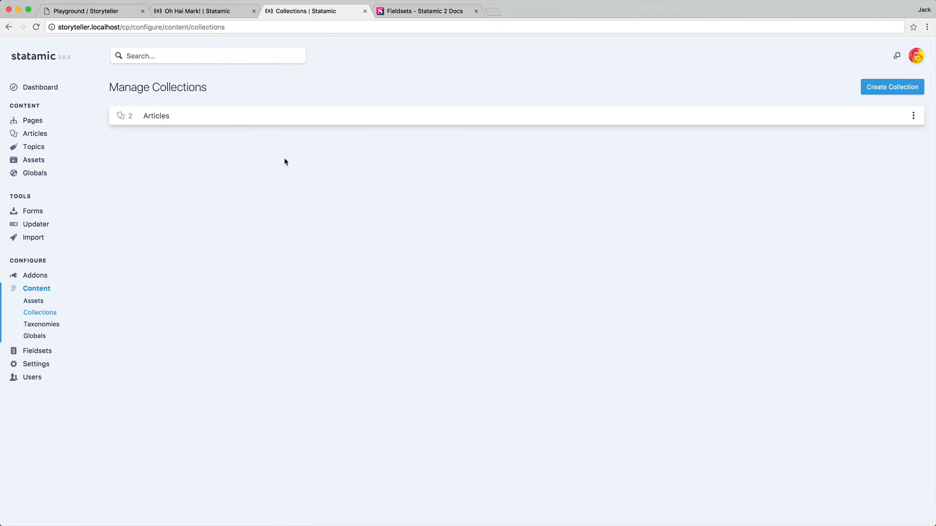
click(916, 88)
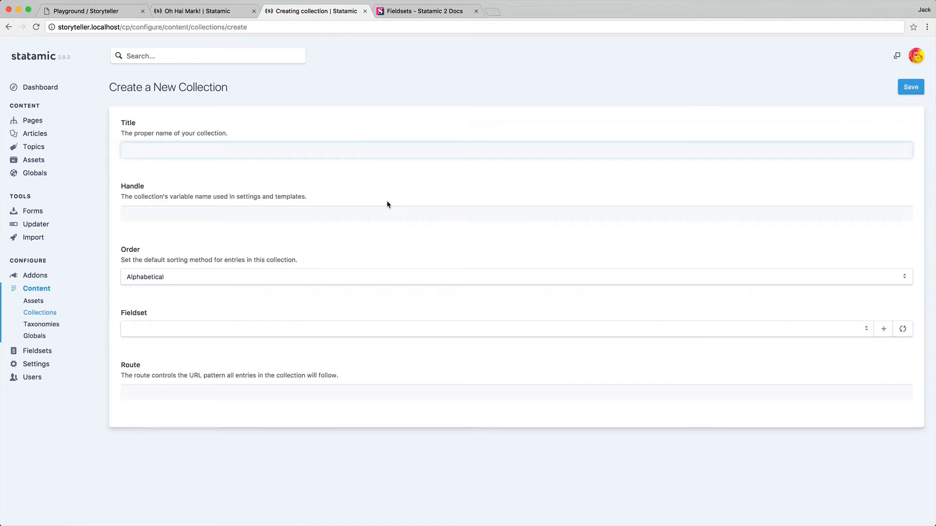
text(News)
click(267, 212)
text(news)
click(263, 272)
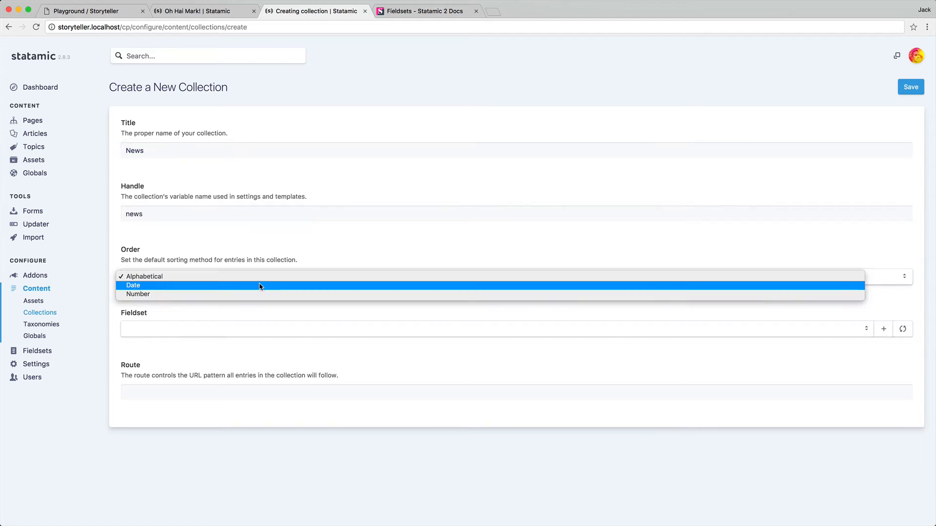
click(260, 285)
Assign the News fieldset to the collection, set its route to /news/{slug}, and save it
click(253, 329)
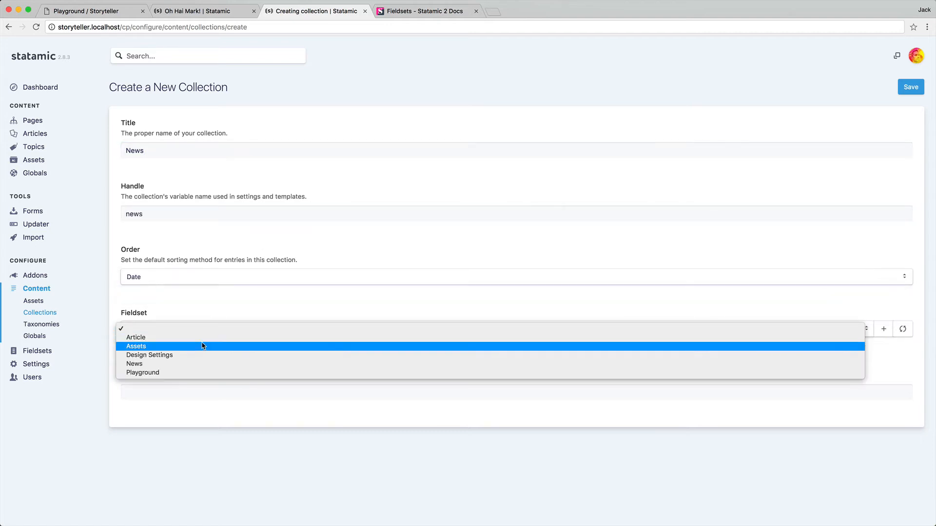
click(206, 338)
click(231, 330)
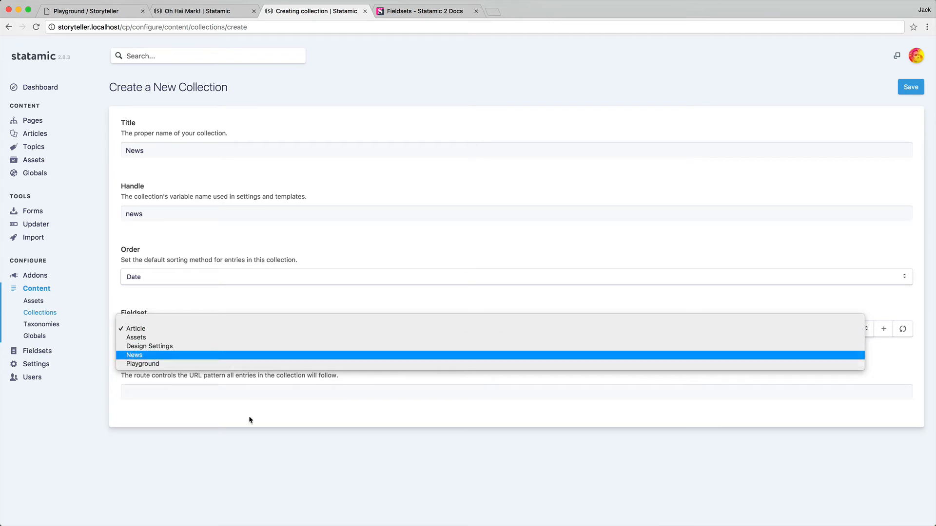
key(Return)
click(260, 397)
text(/news/)
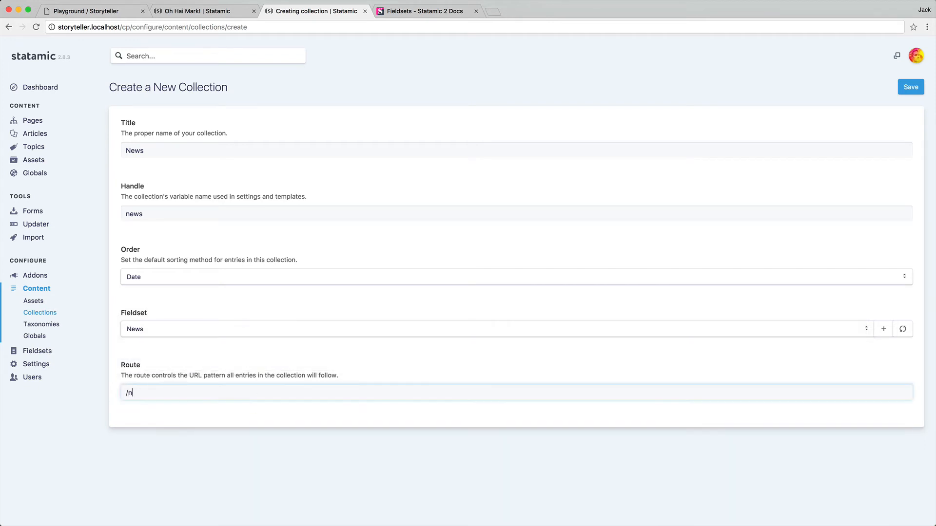
text({slug})
click(910, 87)
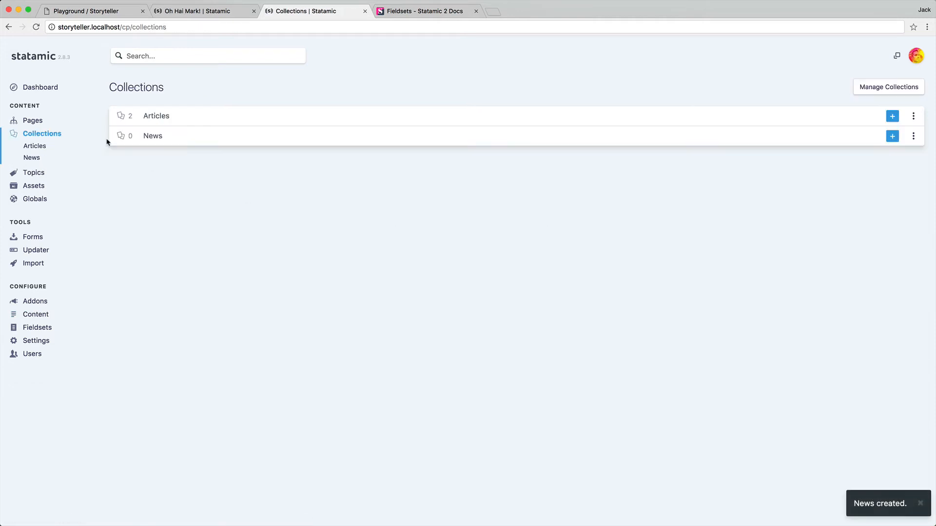
Open a new entry form for the News collection and open the News fieldset for editing in a separate tab
click(891, 136)
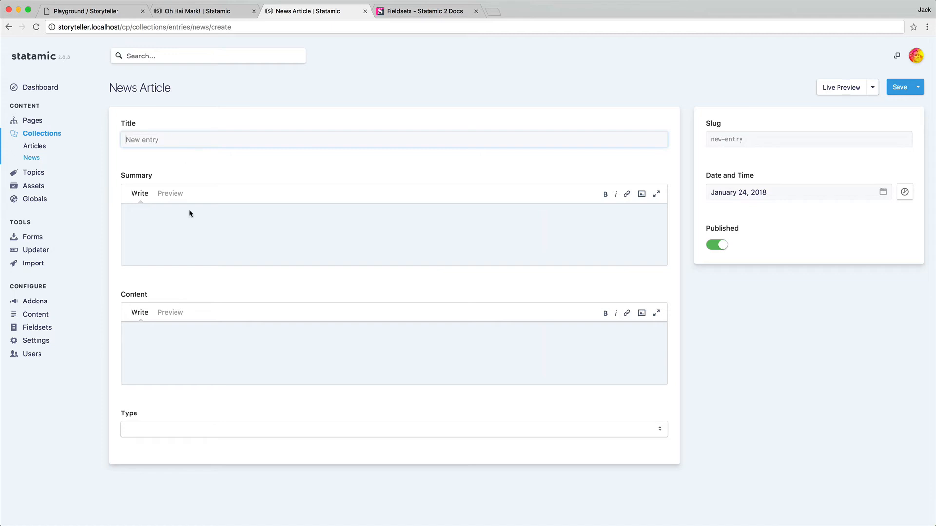
click(249, 237)
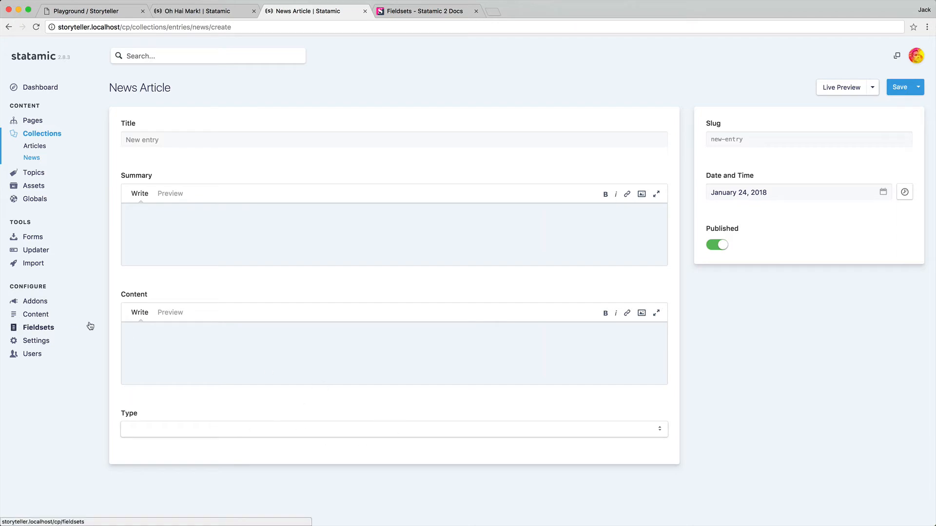
click(47, 327)
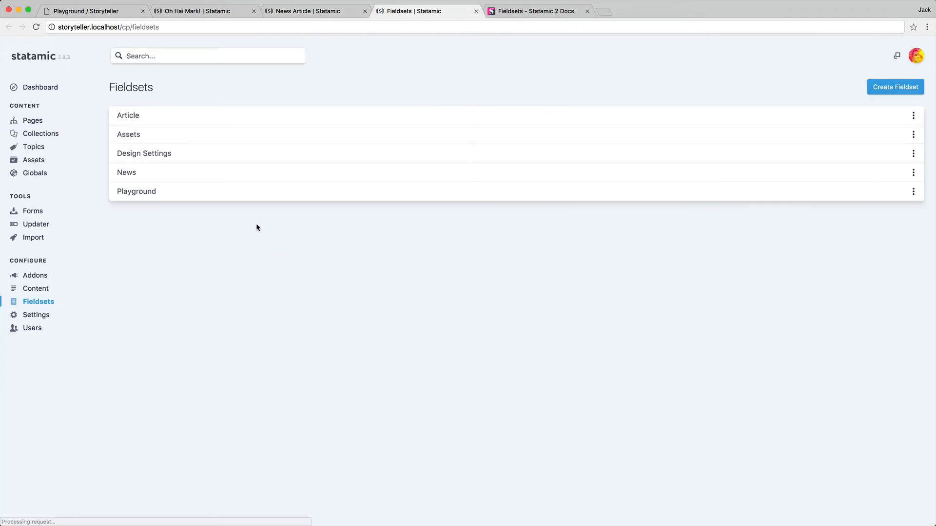
click(254, 11)
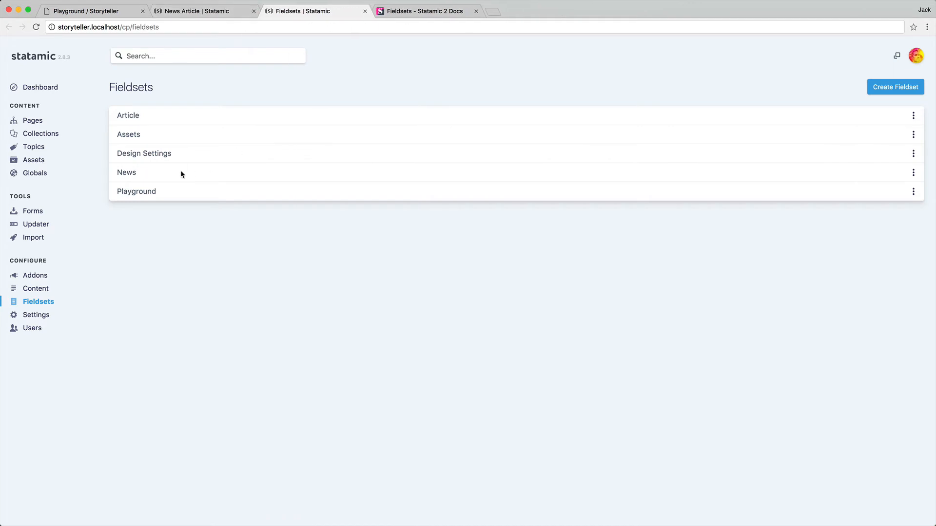
click(129, 177)
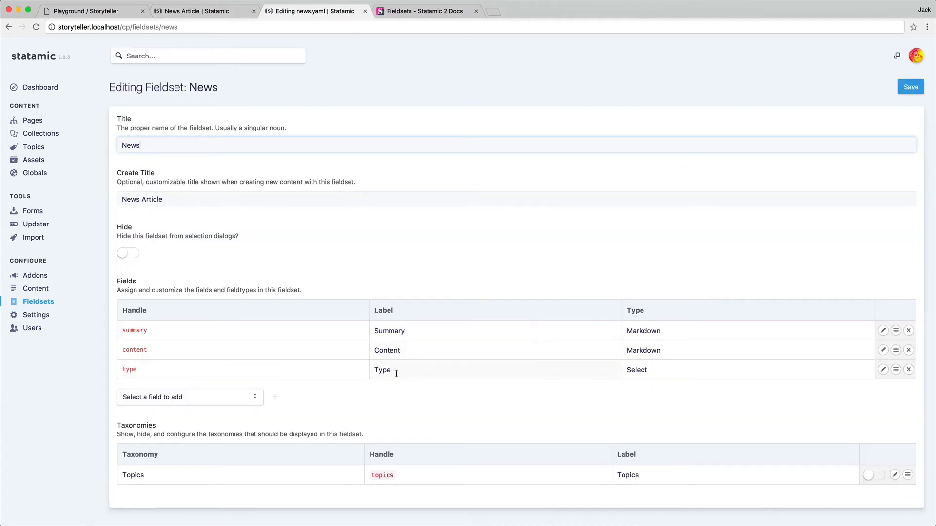
Add an option to the Type field with the value simple and the label Simple Article
click(882, 369)
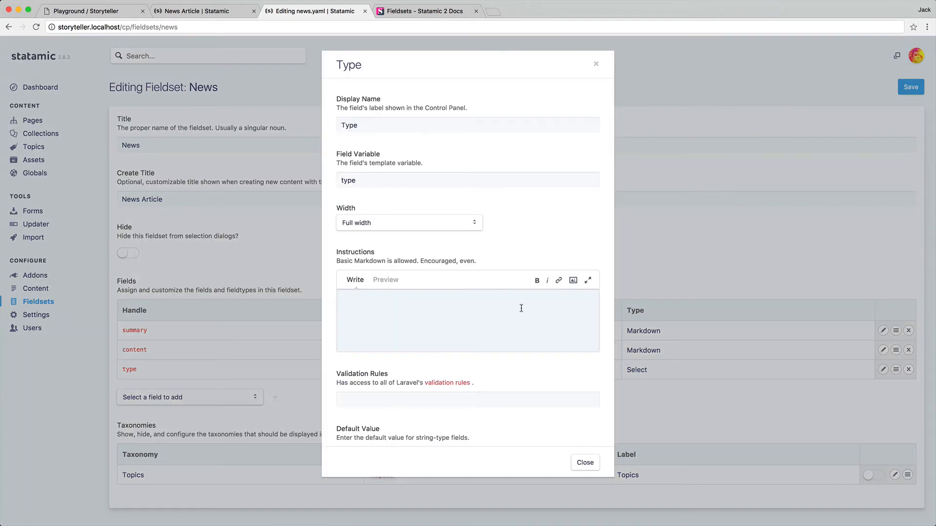
scroll(414, 300, down, 4)
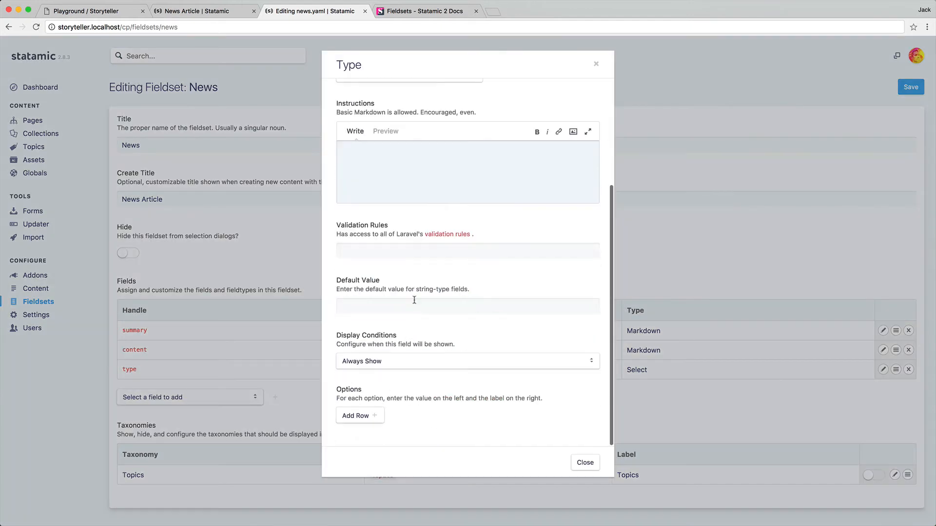
click(359, 416)
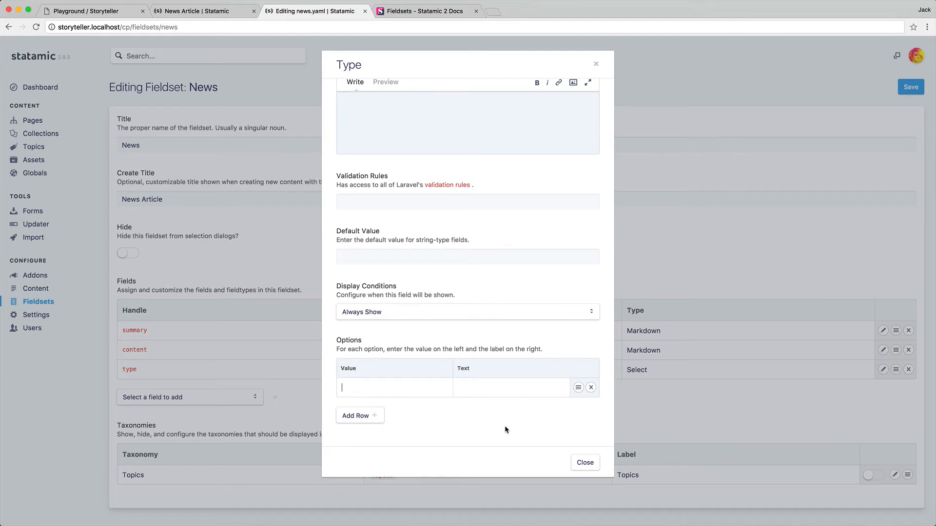
text(S)
text(imple)
key(Tab)
text(Simple Article)
Add a second Type option with the value fancy and the label Fancy, and save the fieldset
click(357, 416)
click(379, 408)
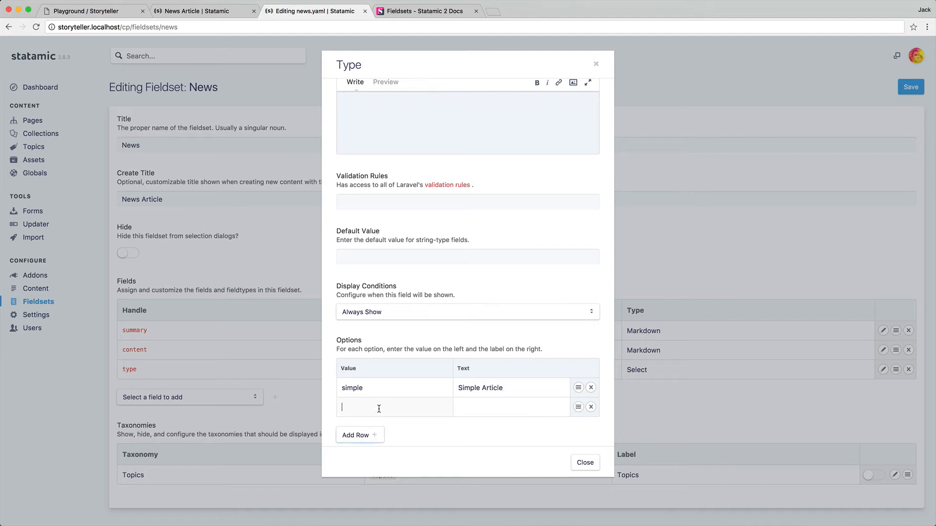
text(Fan)
key(BackSpace)
key(BackSpace)
key(BackSpace)
text(fancyFancy)
click(580, 463)
click(910, 89)
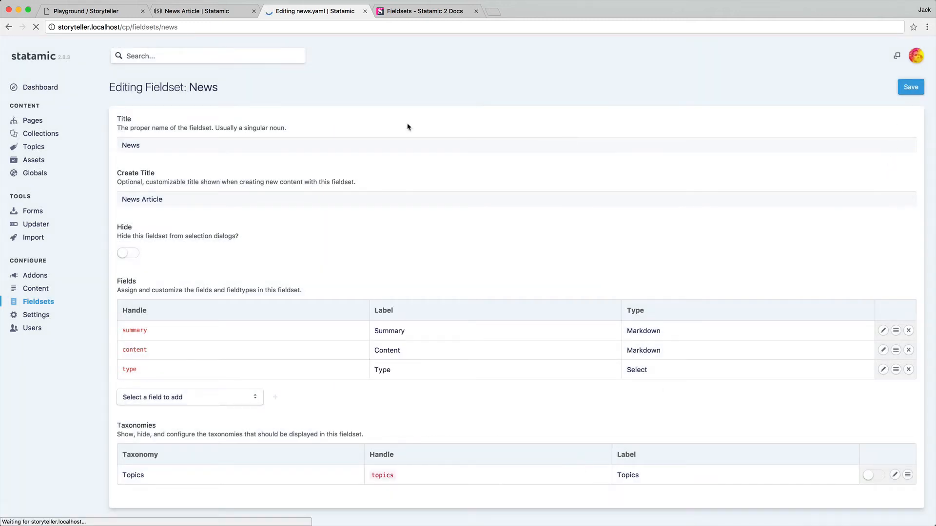
Reload the new News entry form and check the choices offered by its Type field
click(224, 12)
click(36, 29)
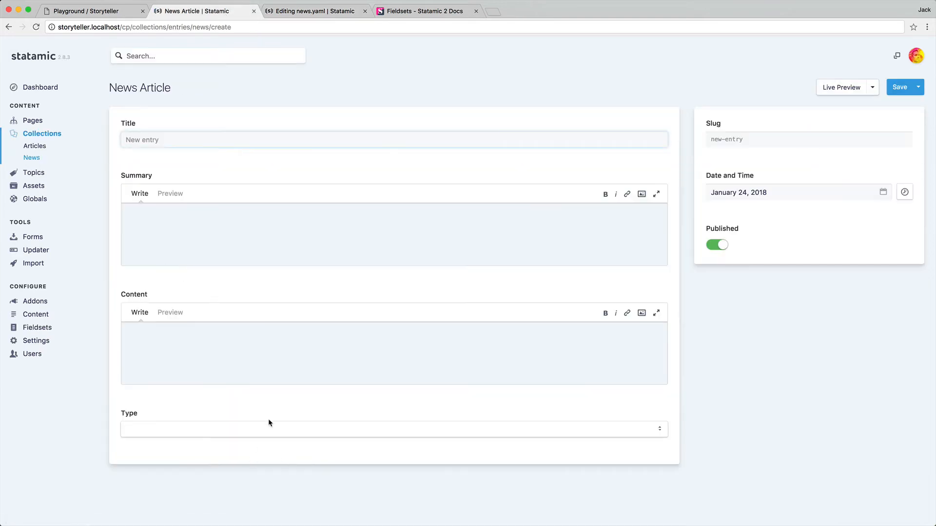
click(263, 428)
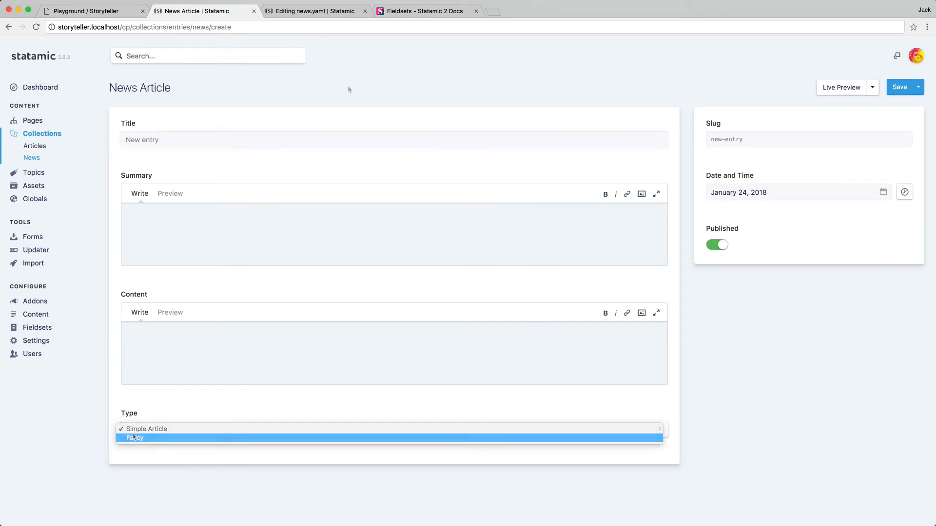
click(208, 482)
Add an Assets field with the display name Gallery to the News fieldset
key(ctrl+Tab)
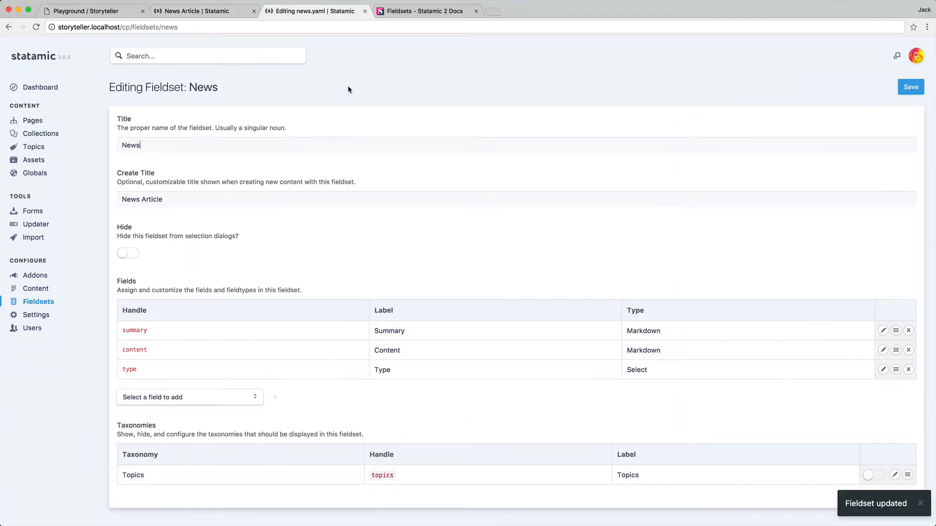
click(236, 400)
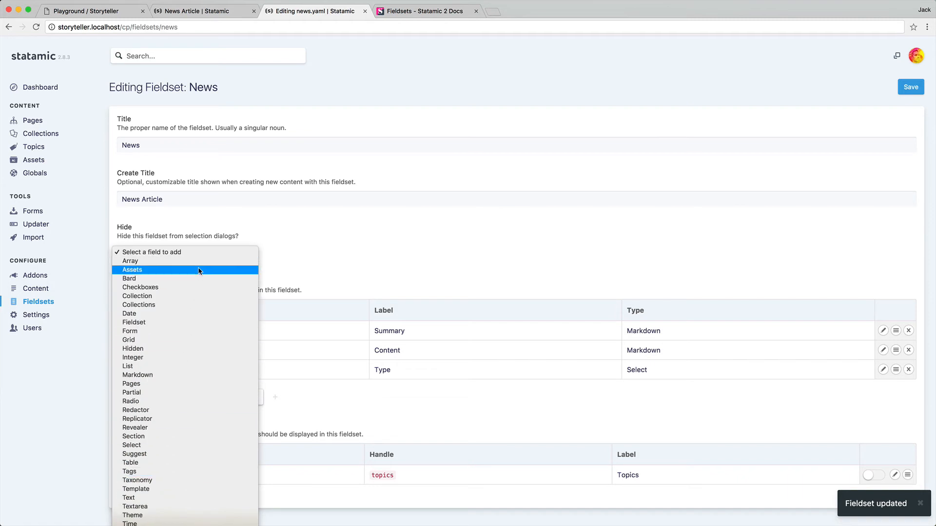
click(200, 269)
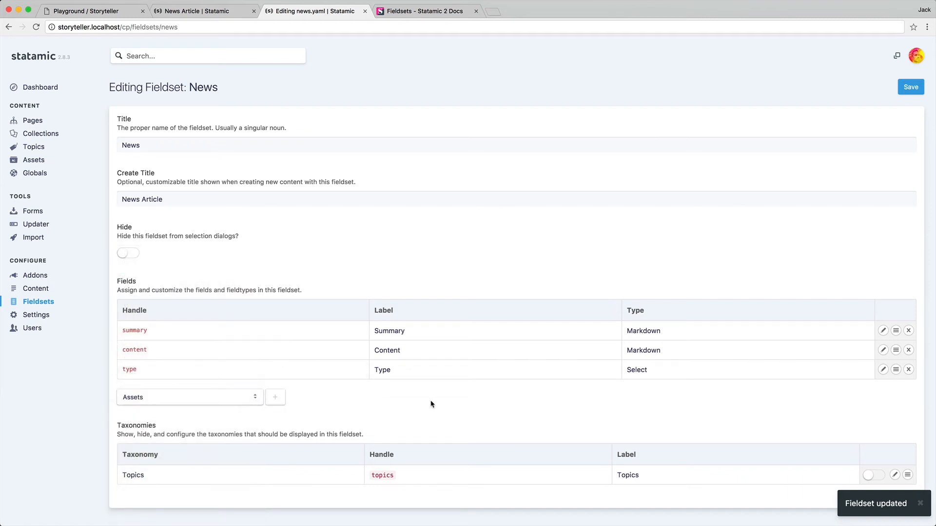
click(275, 398)
triple_click(435, 124)
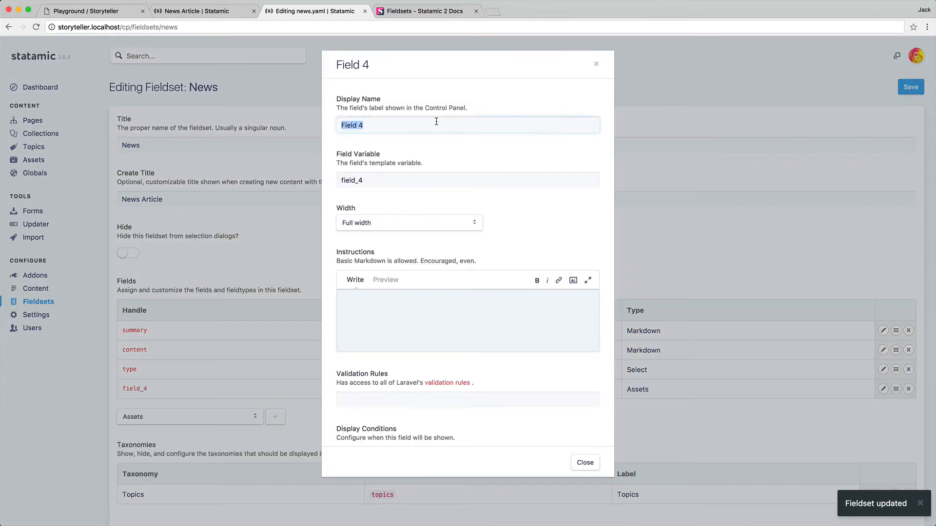
text(Gallery)
key(Tab)
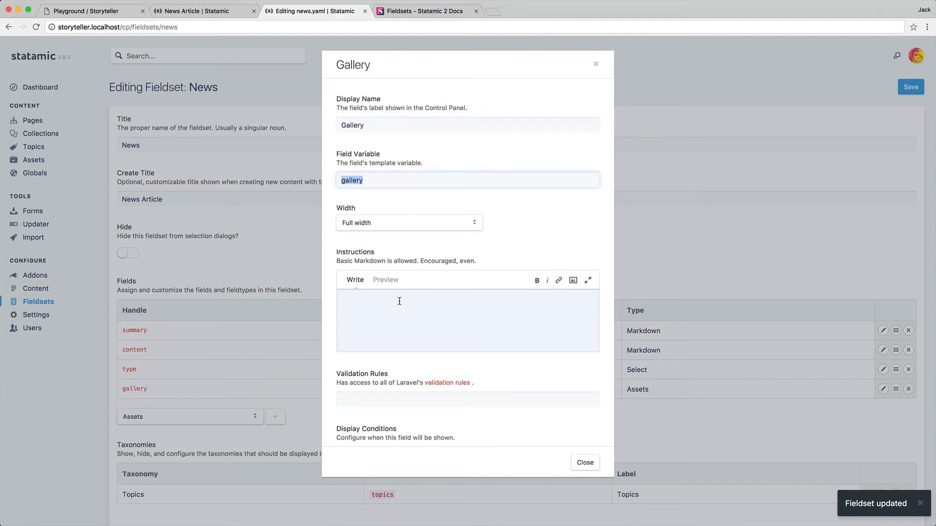
Make the Gallery field show only when Type is fancy, and save the fieldset
scroll(400, 301, down, 3)
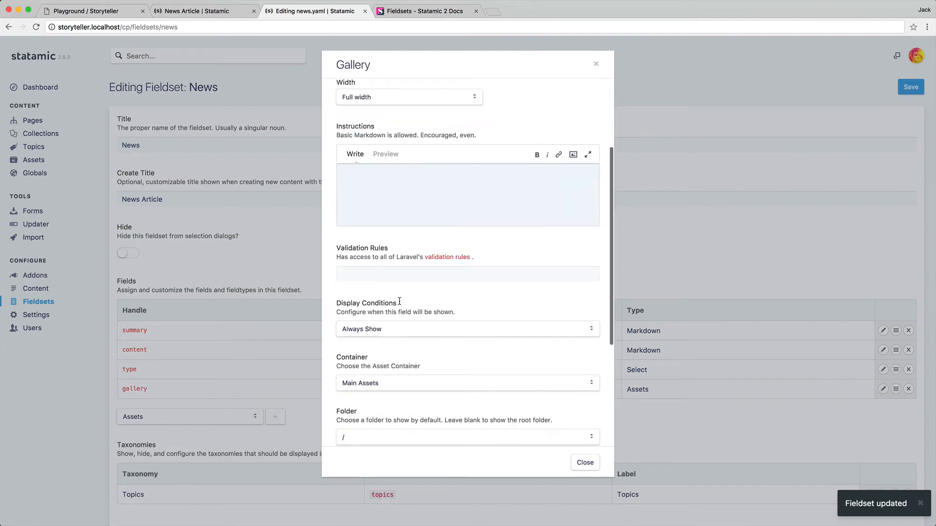
click(383, 332)
click(378, 337)
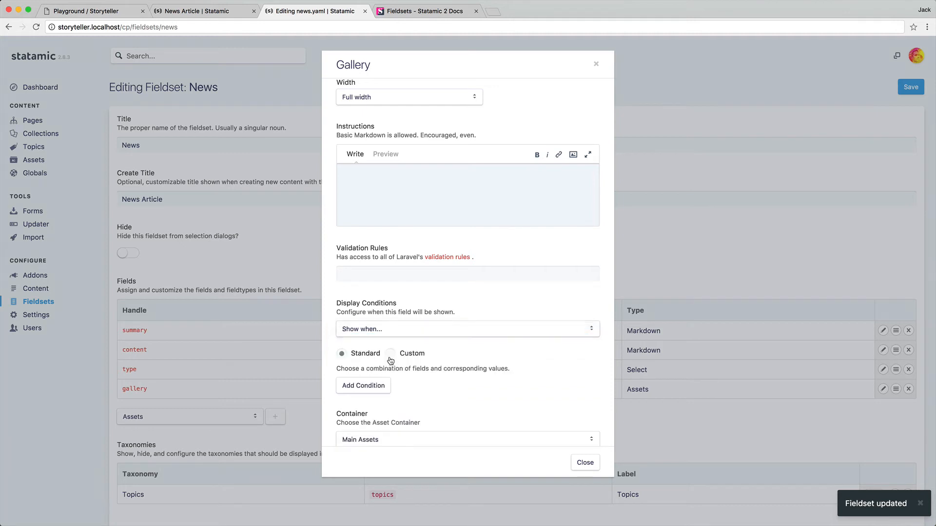
click(362, 384)
scroll(432, 385, down, 1)
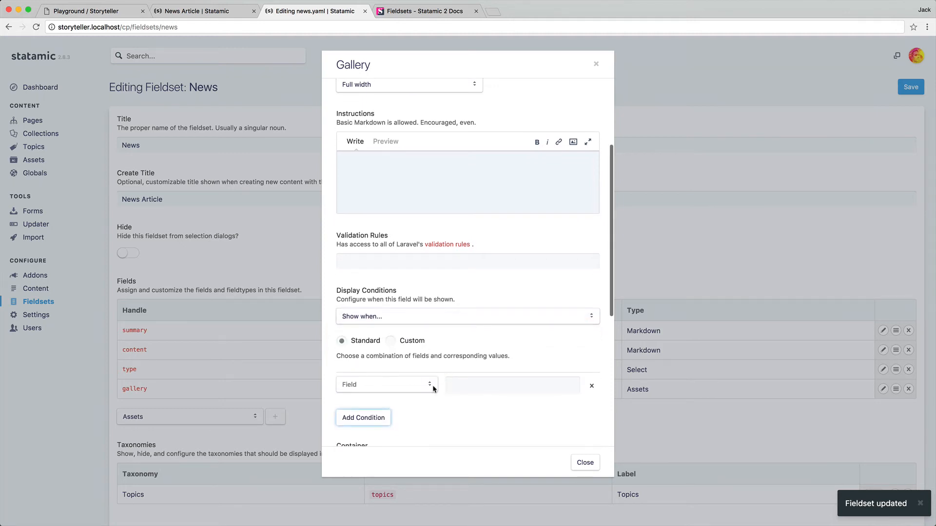
click(411, 391)
scroll(412, 391, down, 2)
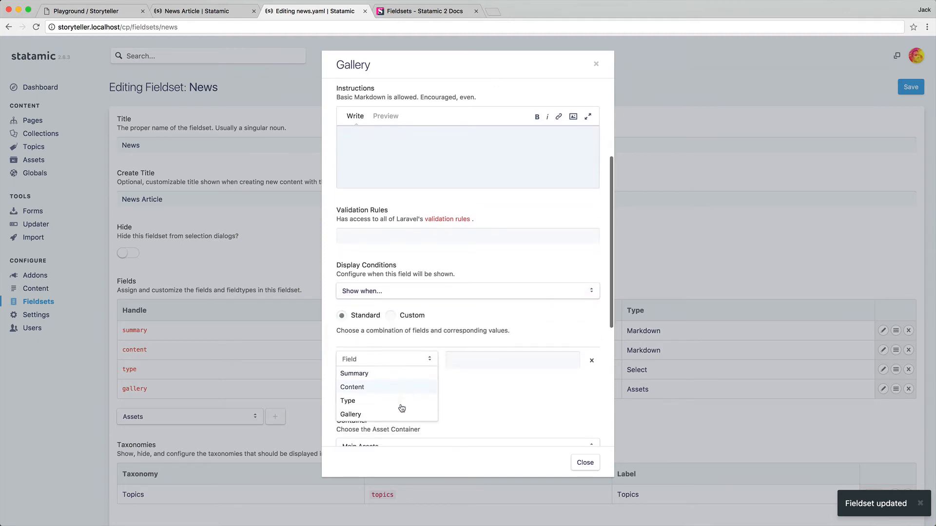
click(373, 402)
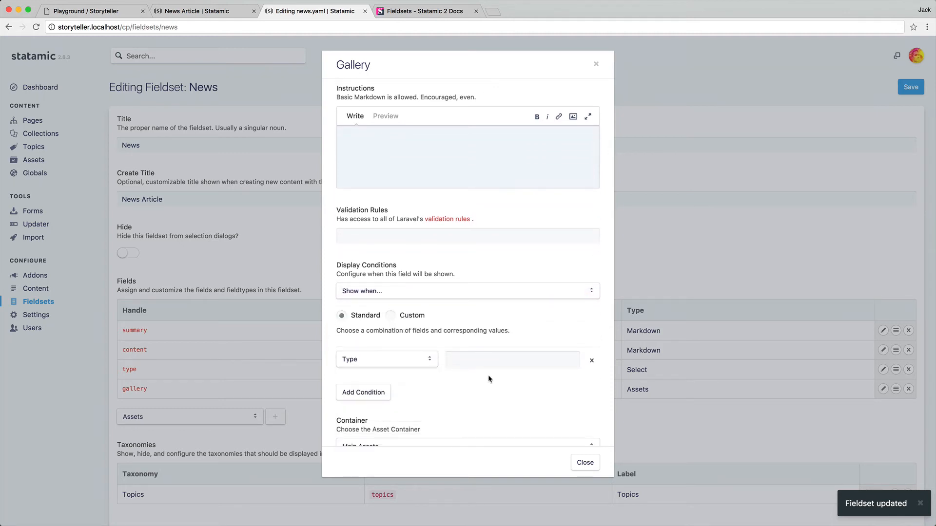
click(505, 356)
text(fancy)
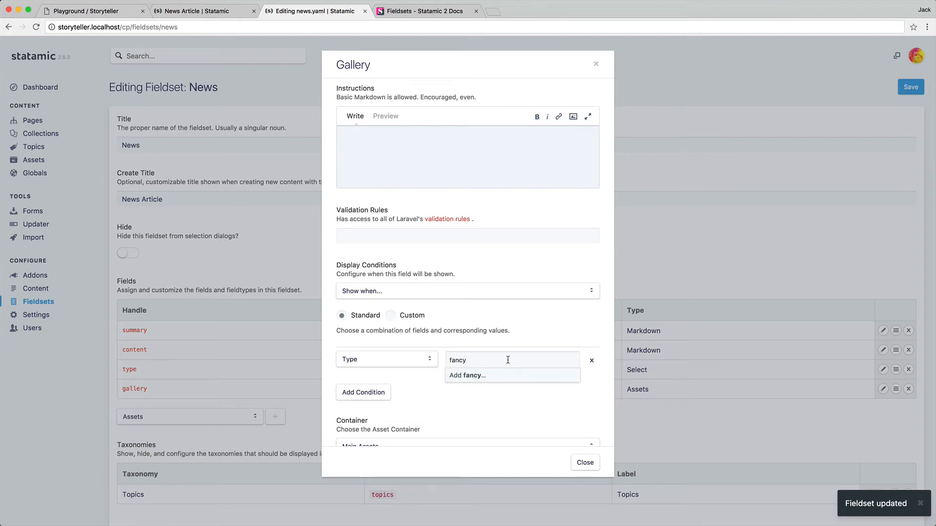
click(508, 376)
click(585, 463)
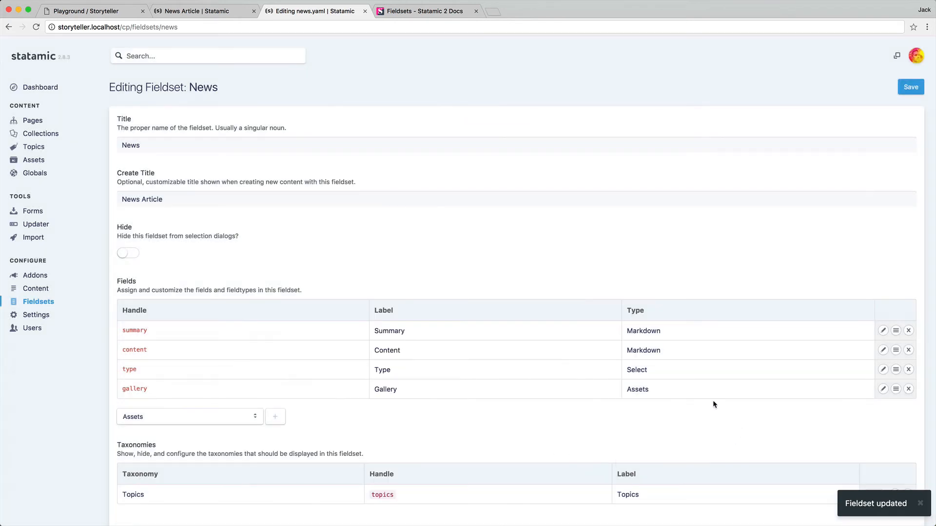
click(911, 87)
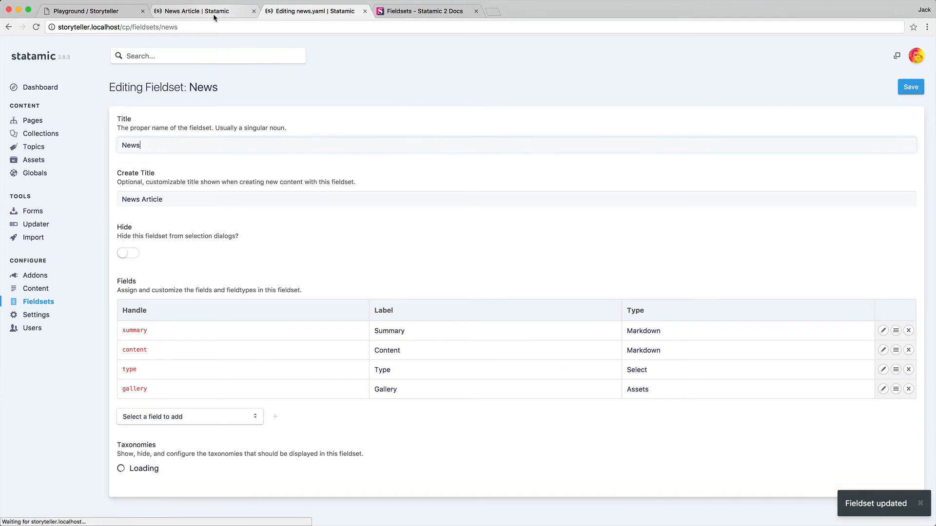
Reload the new News entry form and enter the title Fake News, the summary "with a summary" and the content "and some content"
click(212, 12)
key(super+r)
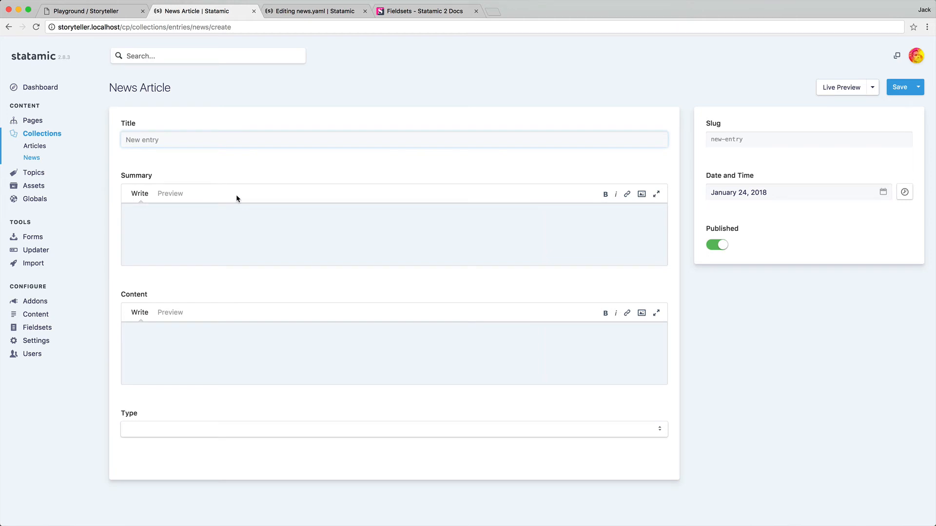
text(Fake News)
click(338, 215)
text(with a sjm)
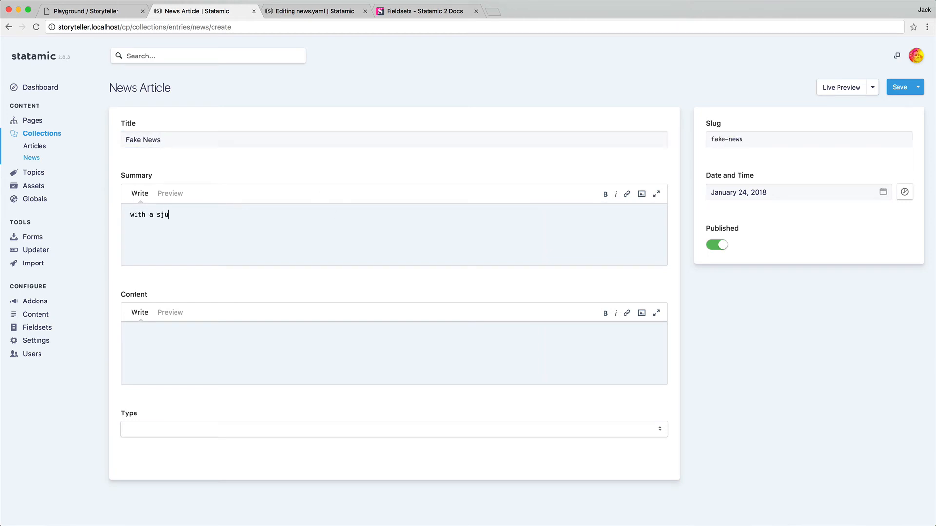
key(BackSpace)
text(ummary)
click(441, 341)
text(and some content)
Set the entry's Type to Simple Article, switch it to Fancy and check the fields shown below it
click(501, 437)
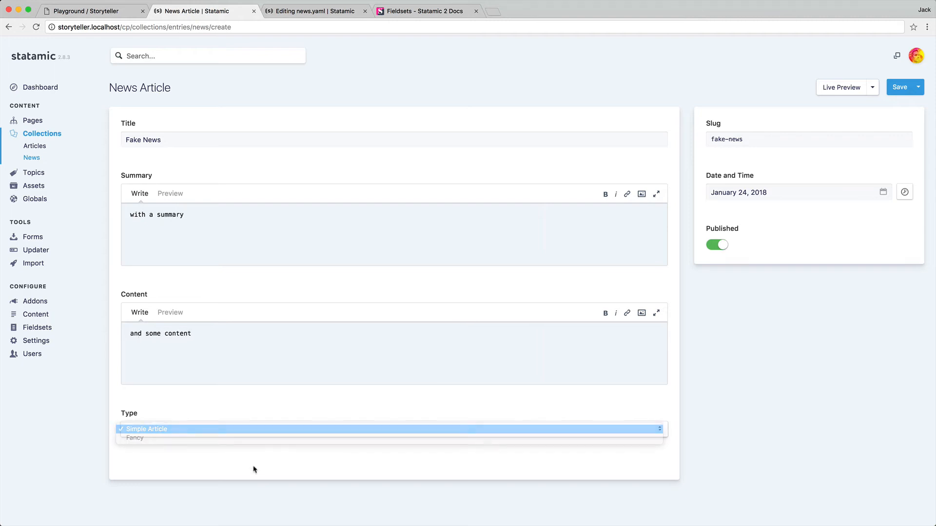
key(Return)
click(203, 430)
click(190, 441)
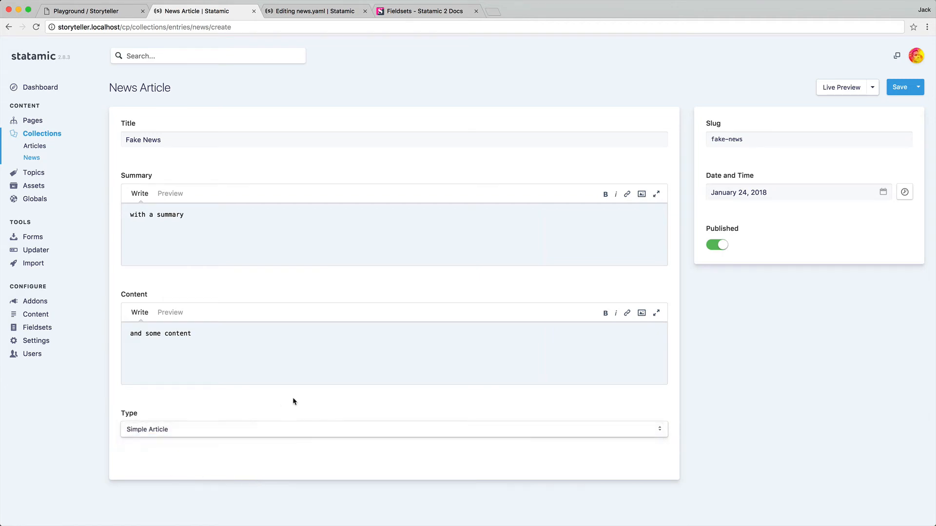
scroll(293, 400, down, 1)
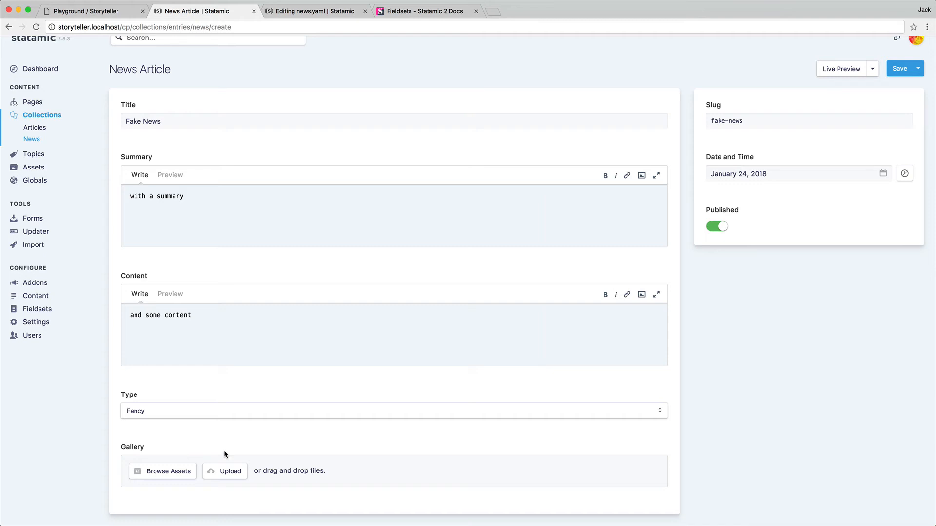
Start a new fieldset titled SEO Metadata with the handle meta, hidden from selection dialogs and with the Topics taxonomy turned off
key(ctrl+Tab)
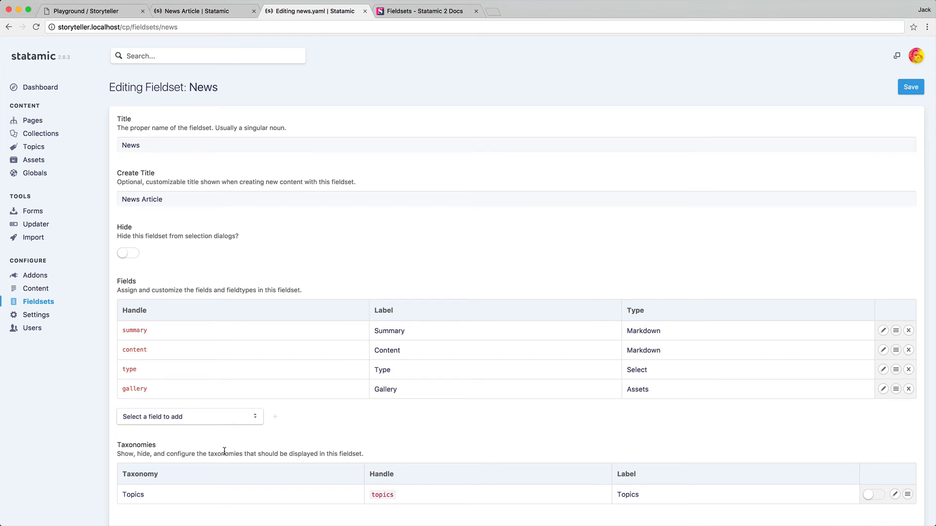
click(45, 303)
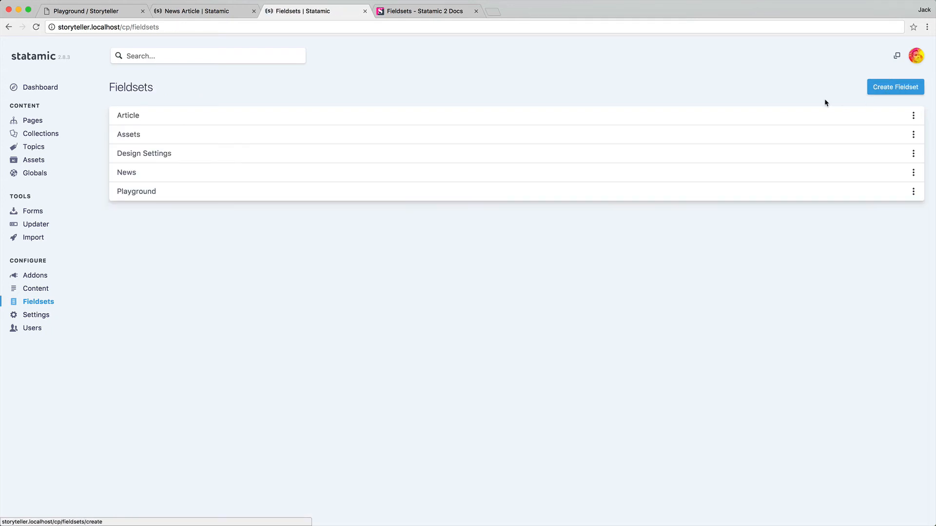
click(886, 88)
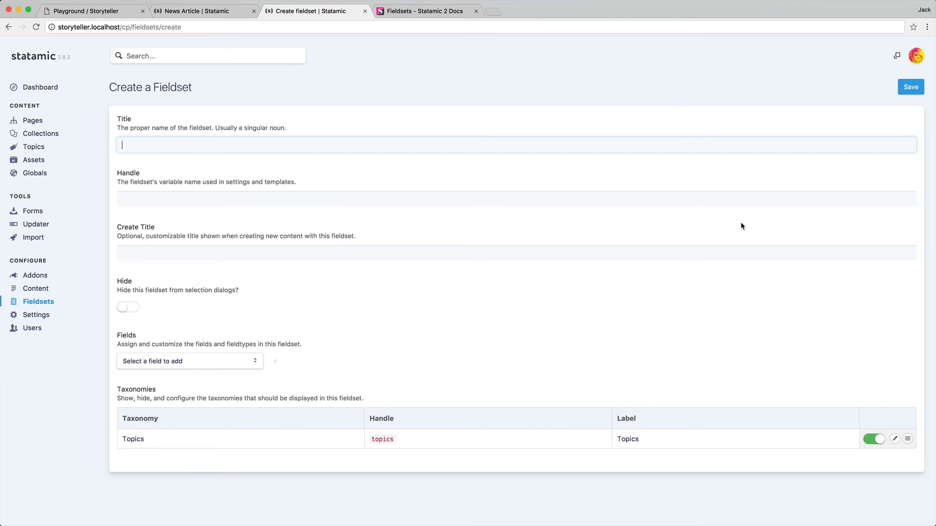
text(SEO Metadata)
key(Tab)
text(meta)
key(Tab)
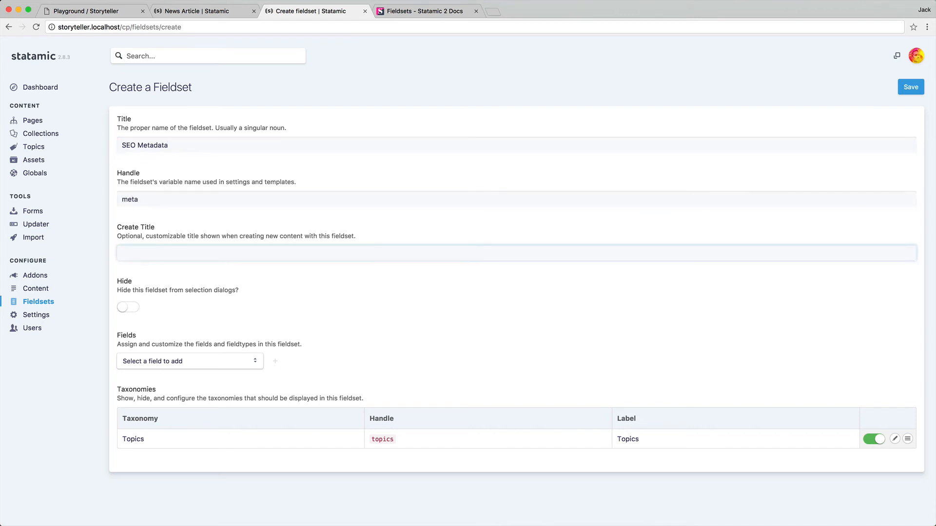
click(130, 306)
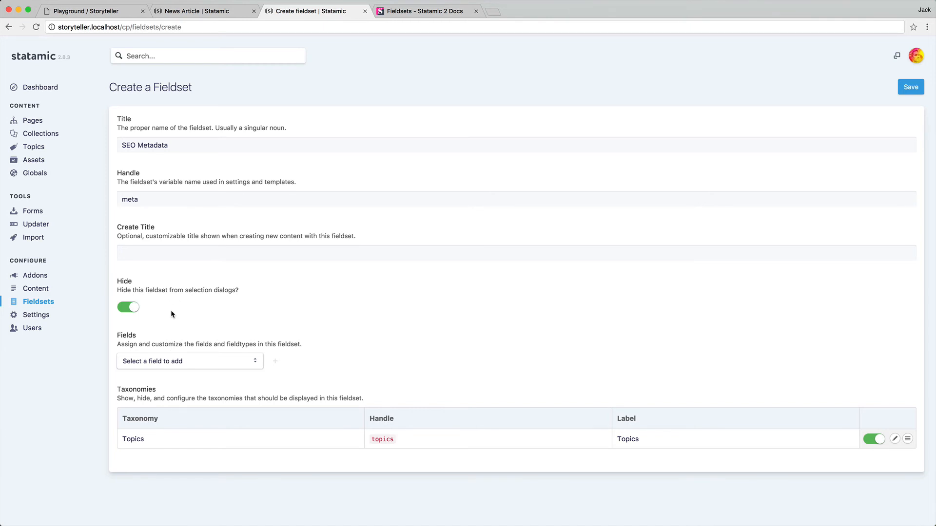
click(876, 440)
Add a Text field with the display name Meta Title to the SEO Metadata fieldset
click(188, 362)
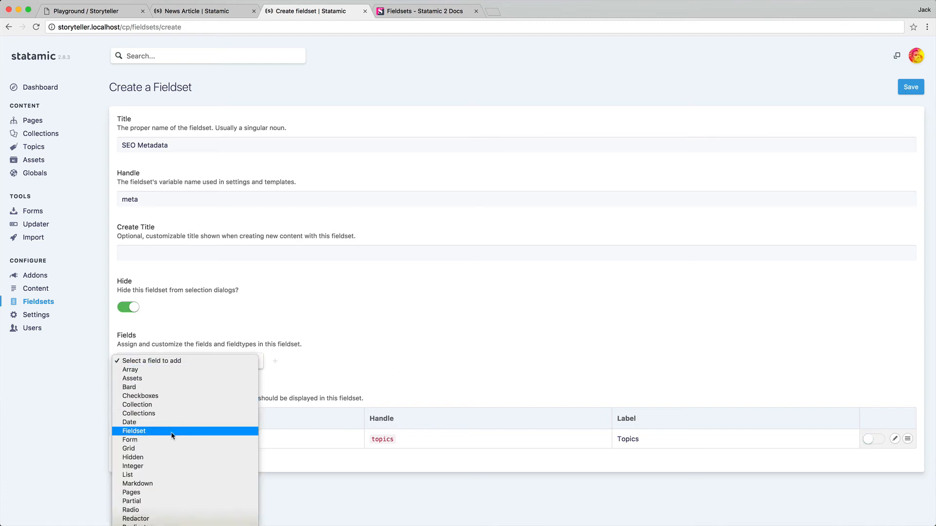
scroll(171, 435, down, 5)
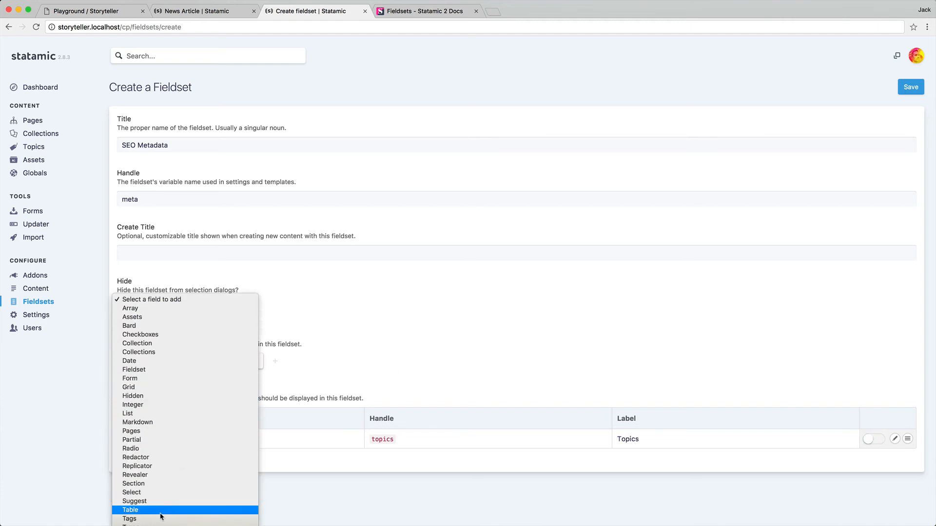
click(274, 361)
click(442, 128)
key(super+a)
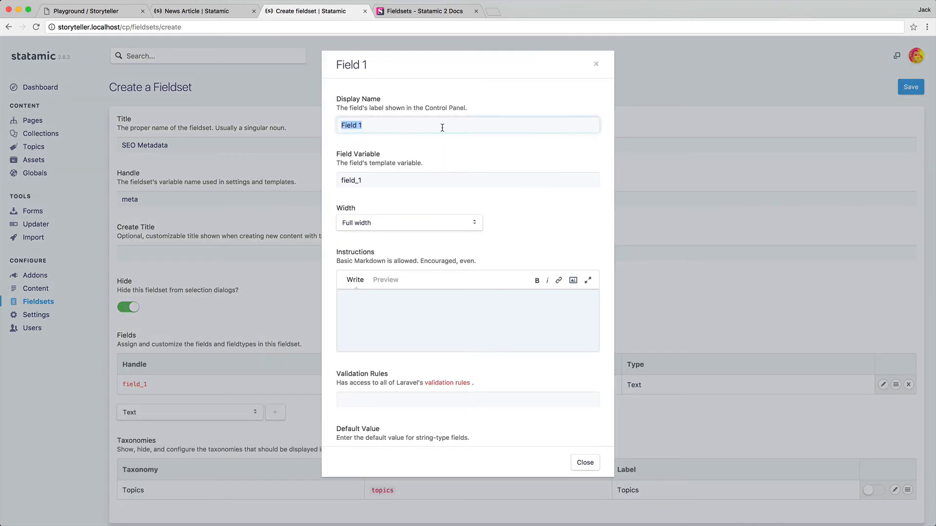
text(meta)
key(super+a)
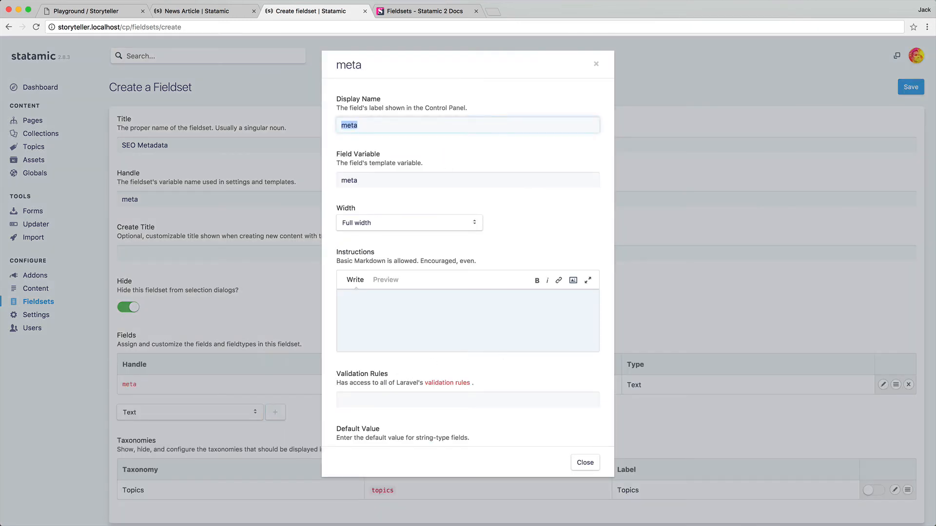
text(Meta Title)
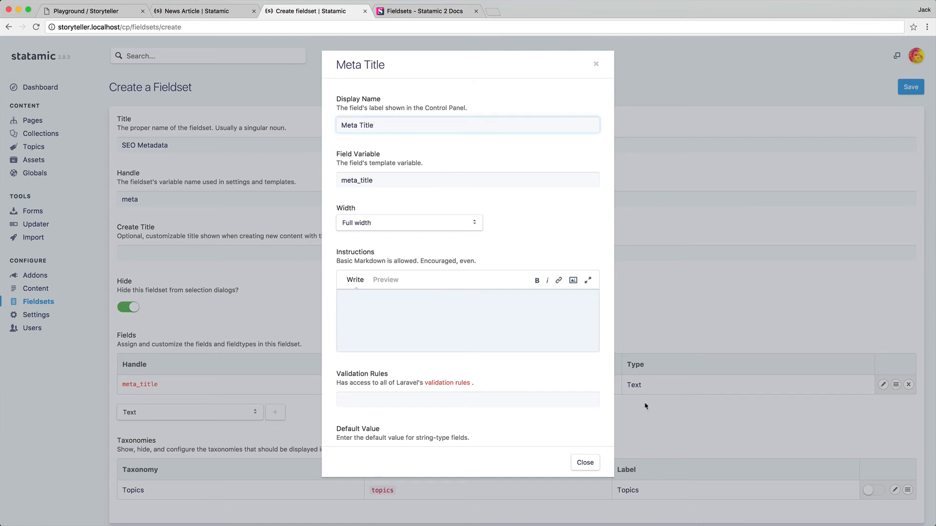
click(596, 457)
Add a second Text field with the display name Meta Description
click(275, 412)
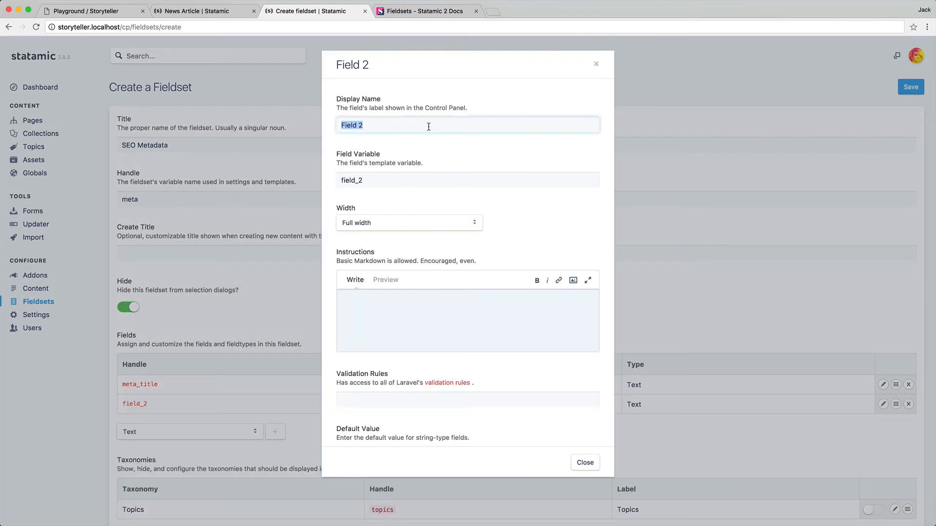
text(Meta Description)
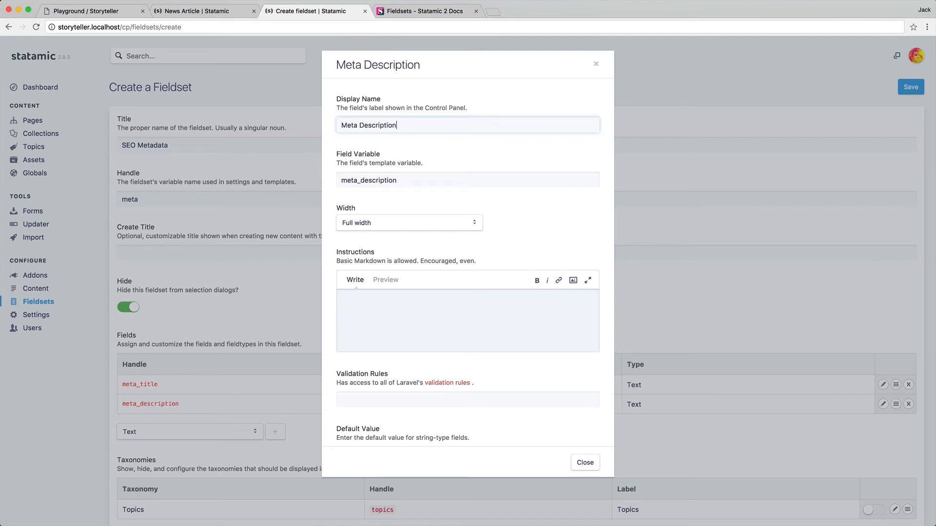
click(584, 463)
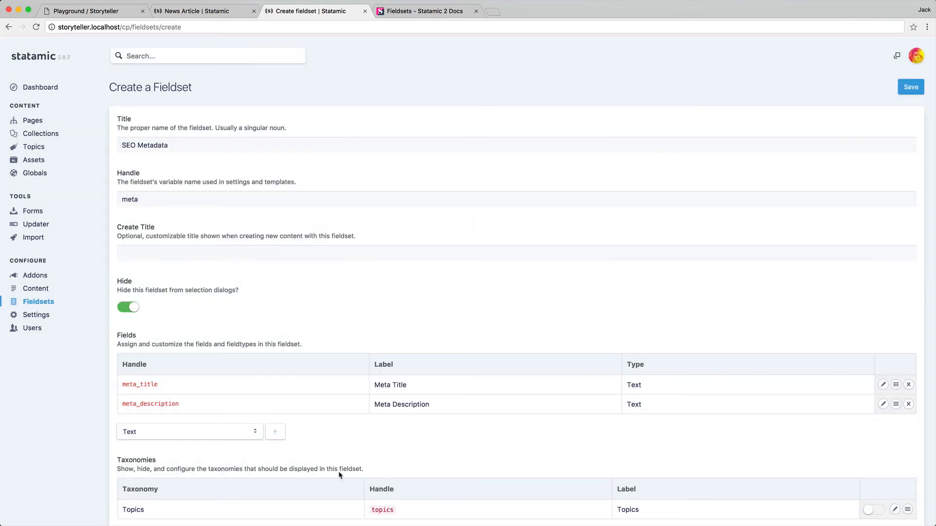
click(274, 432)
text(Meta T)
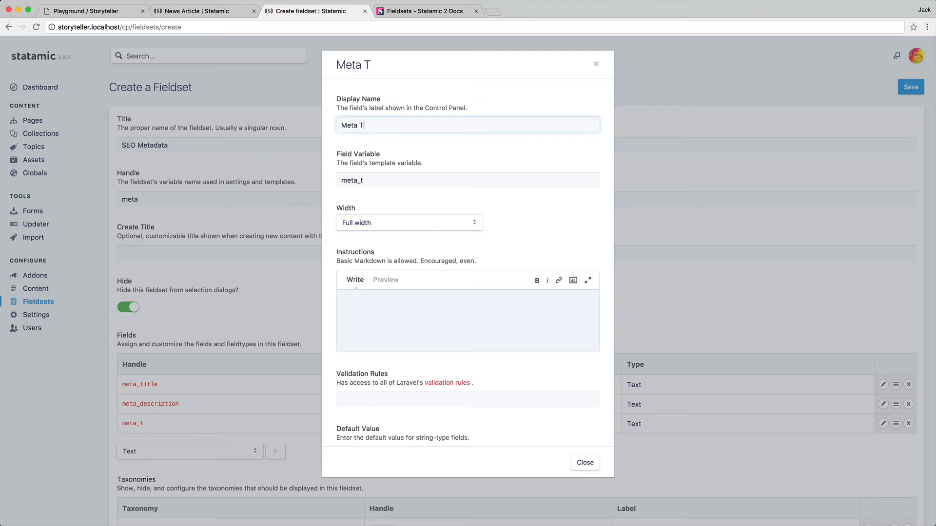
text(ags)
click(596, 64)
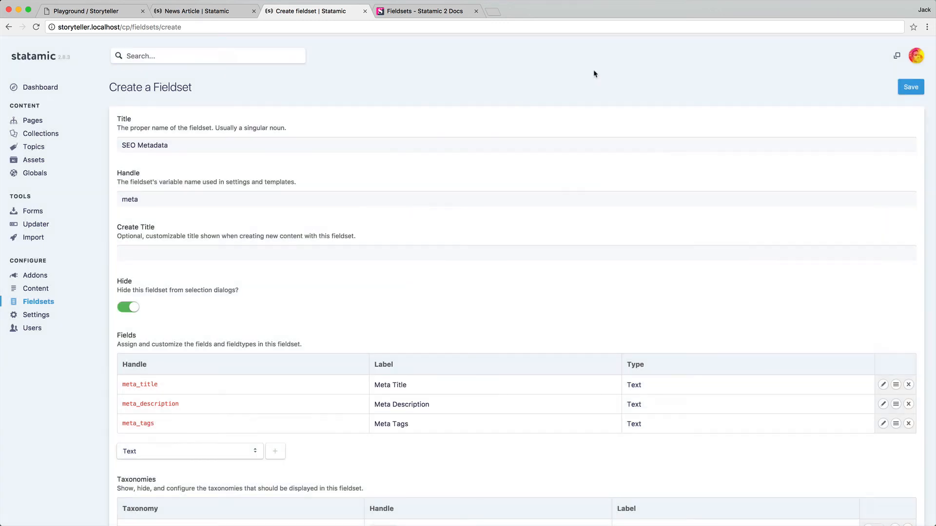
click(908, 423)
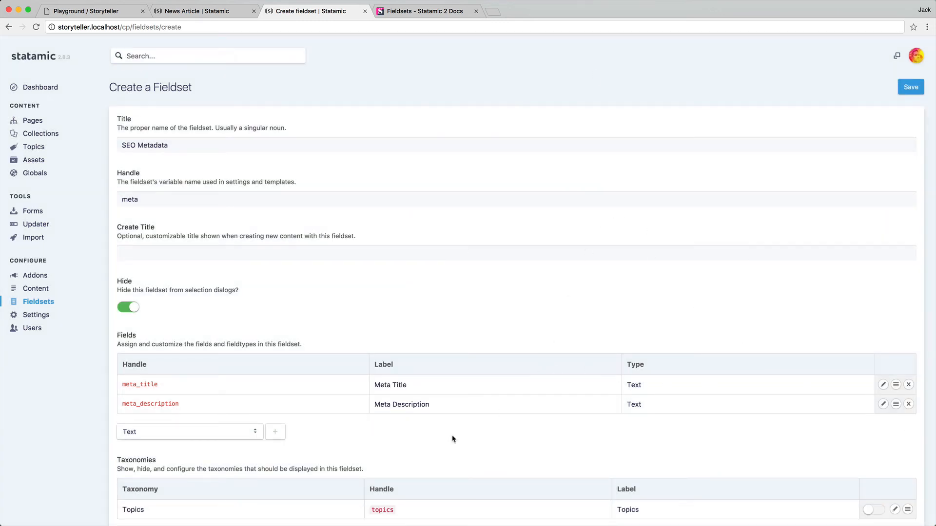
Add a Tags field with the display name Meta Tags and save the SEO Metadata fieldset
click(211, 440)
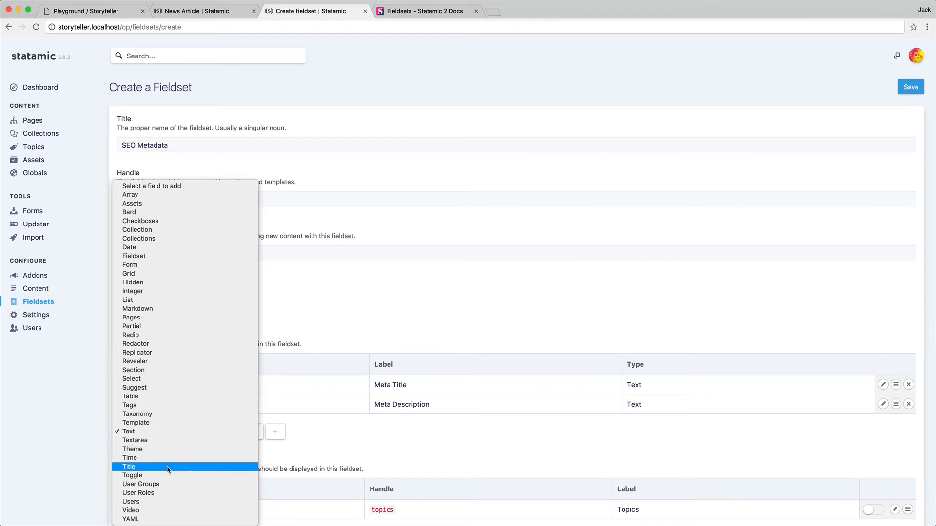
click(141, 405)
click(276, 433)
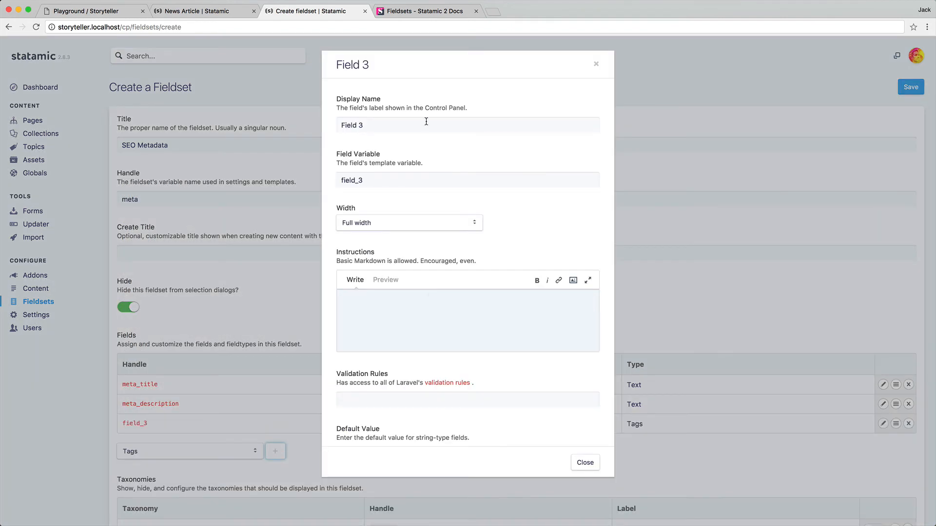
triple_click(426, 121)
text(Meta Tags)
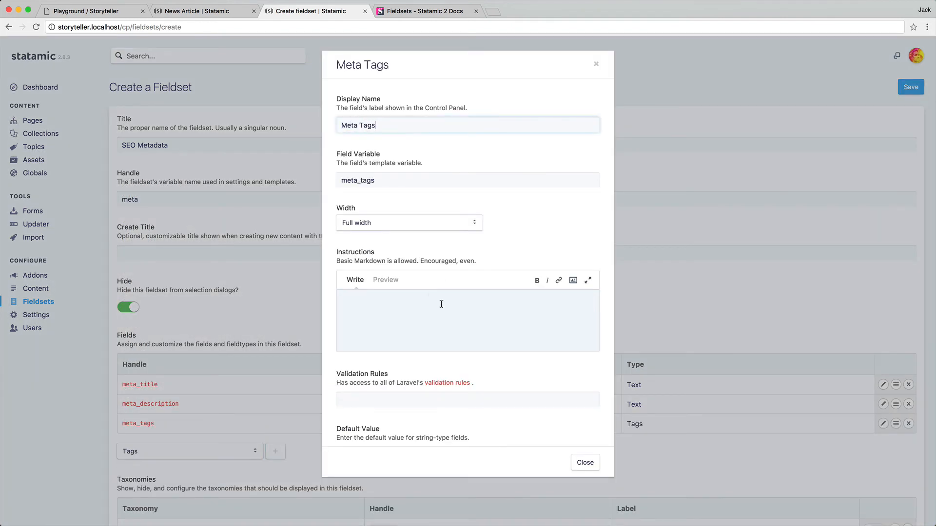
scroll(441, 305, down, 3)
click(587, 466)
key(super+s)
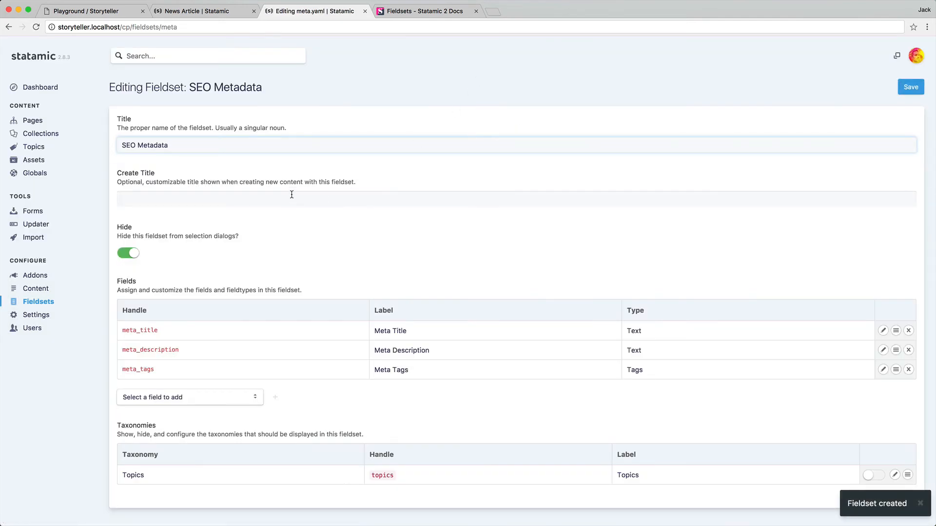
Add a Partial field to the News fieldset that includes the SEO Metadata fieldset
click(41, 303)
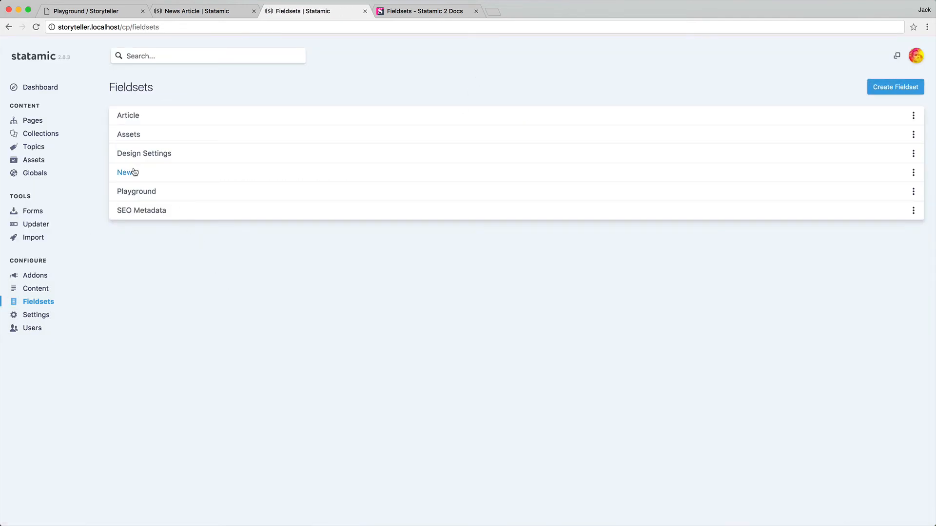
click(134, 172)
scroll(273, 341, down, 1)
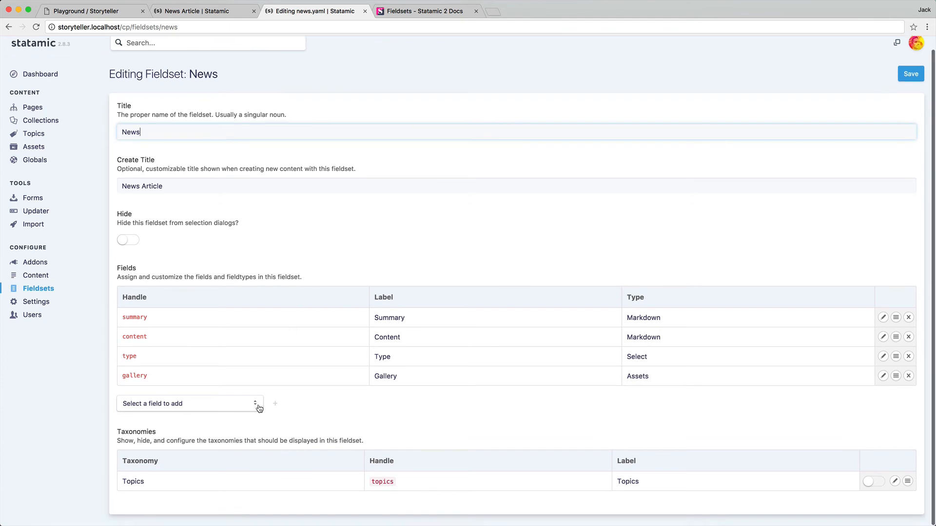
click(238, 405)
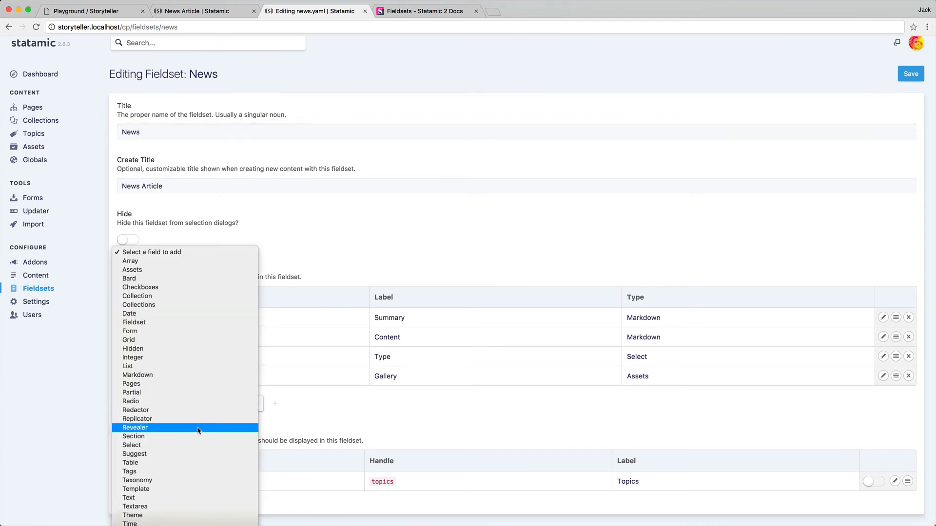
click(180, 393)
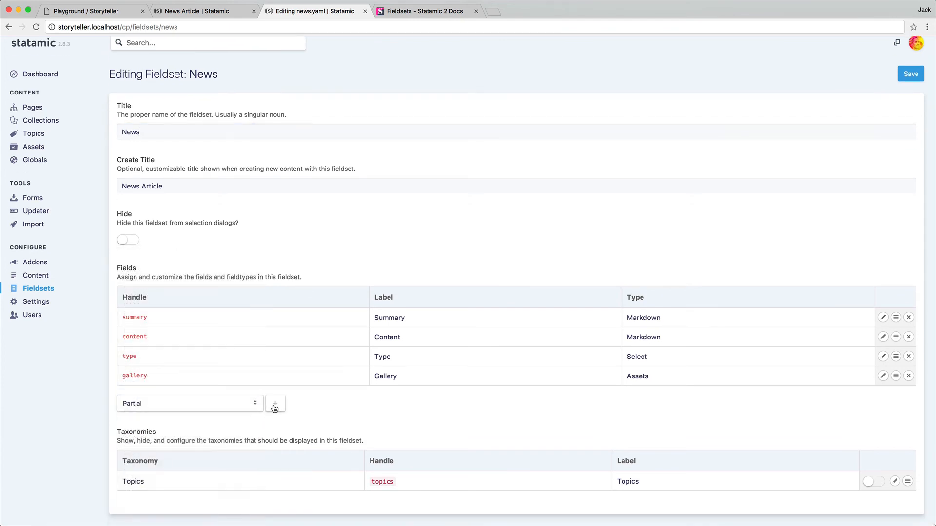
click(275, 407)
scroll(421, 244, down, 3)
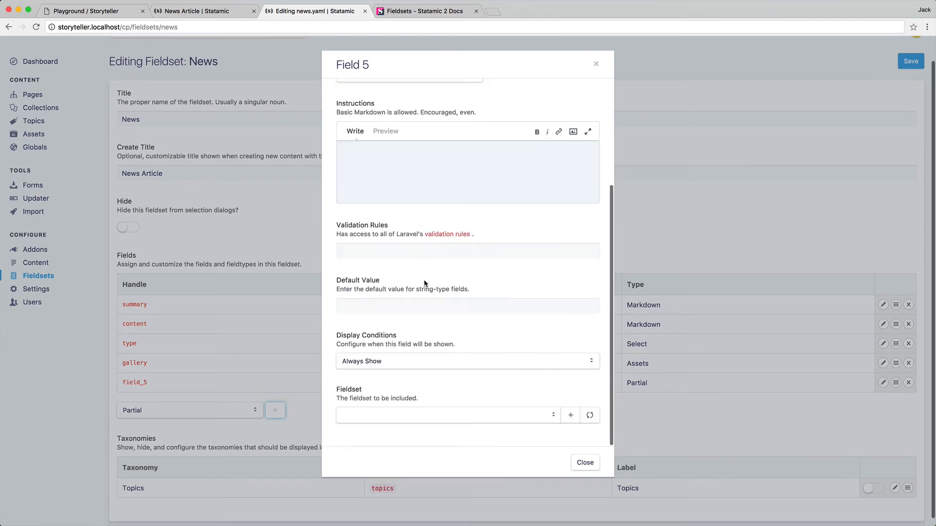
click(407, 415)
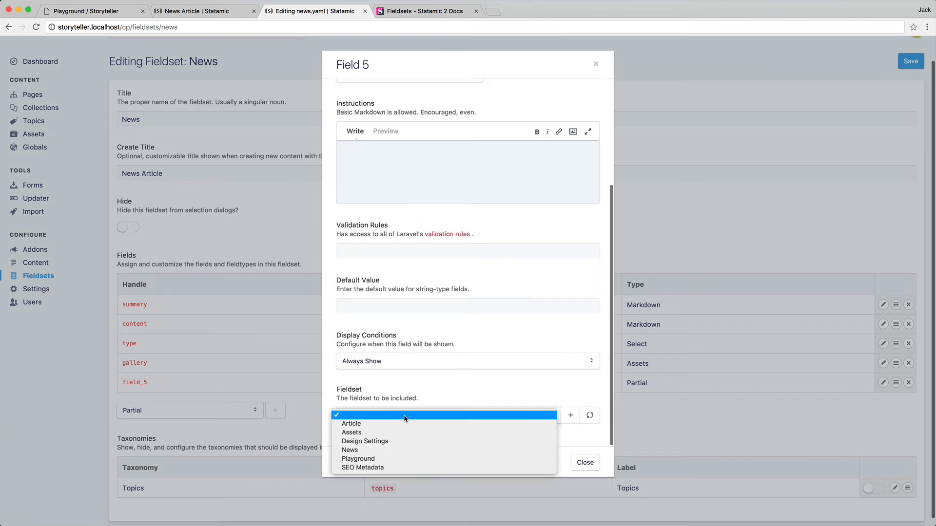
click(380, 467)
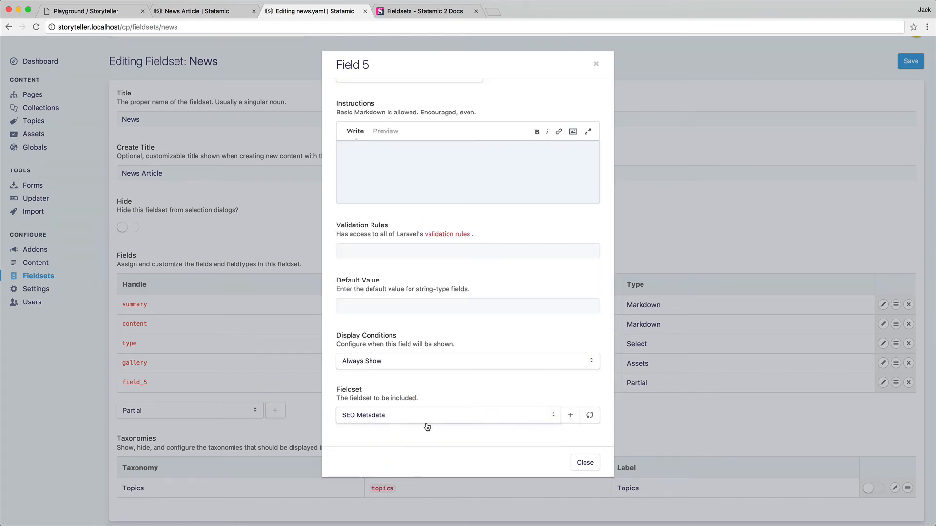
Give the new partial field the display name Meta, move it above Summary in the News fieldset and save
scroll(431, 336, up, 5)
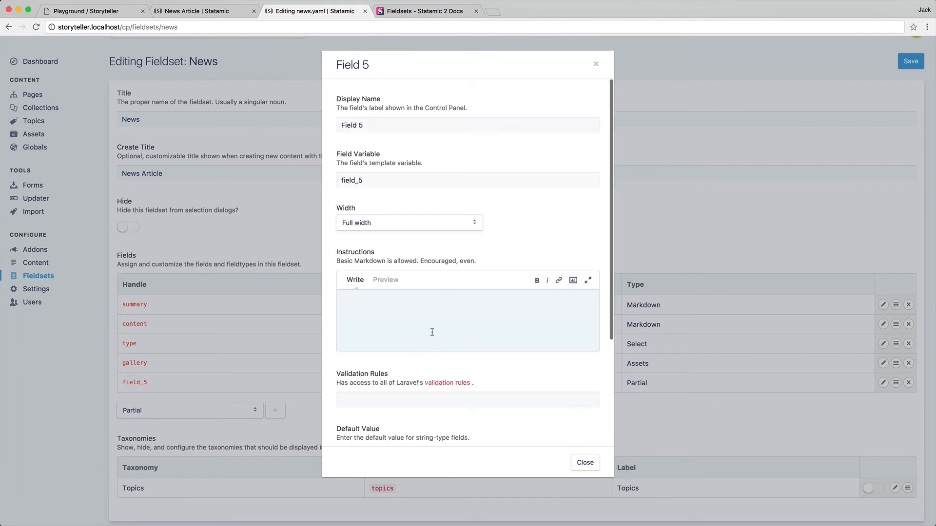
click(371, 125)
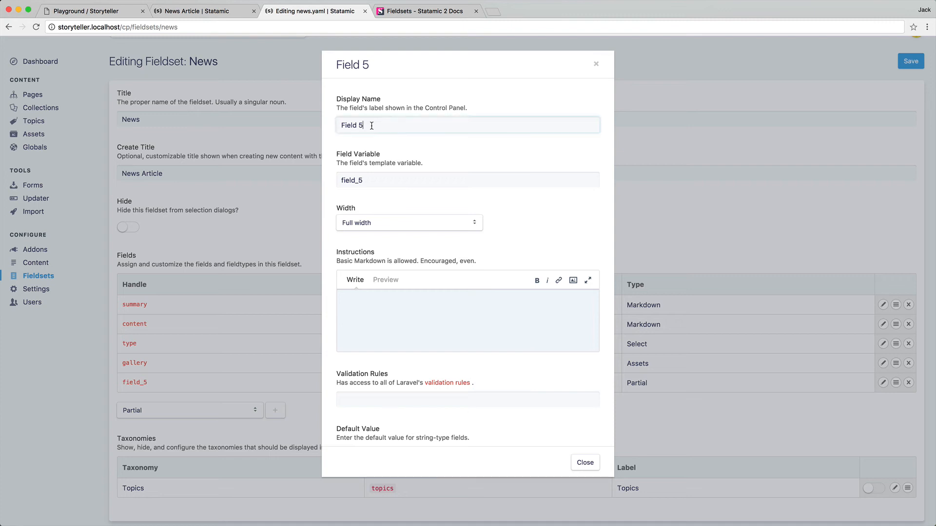
key(super+a)
text(meta)
key(super+a)
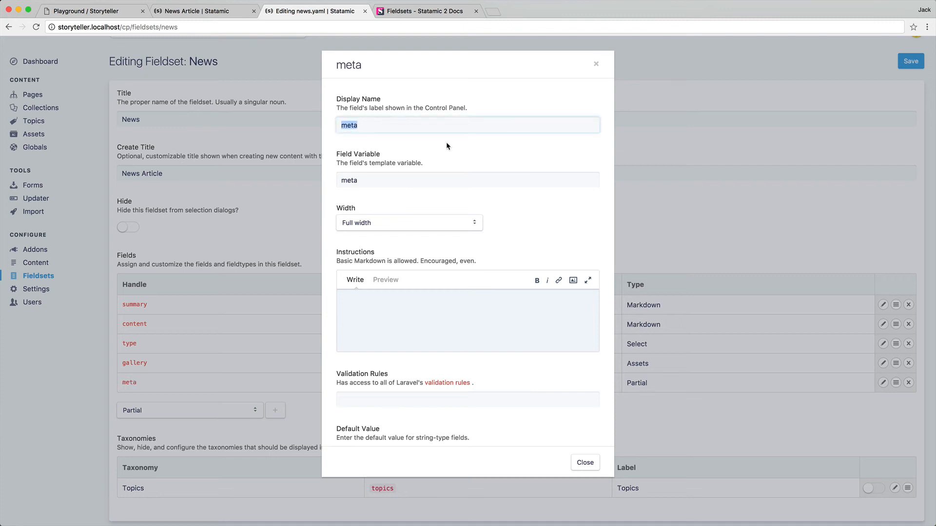
text(Meta)
scroll(524, 320, down, 5)
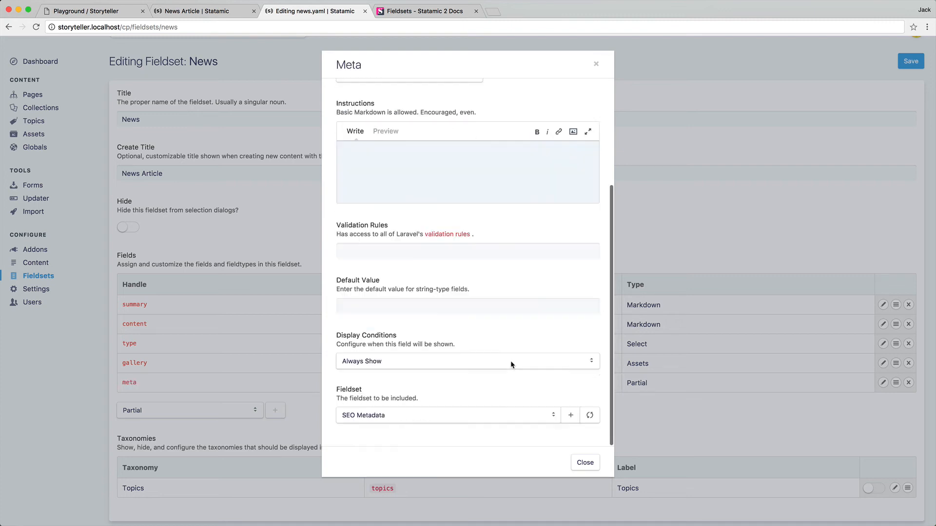
click(585, 462)
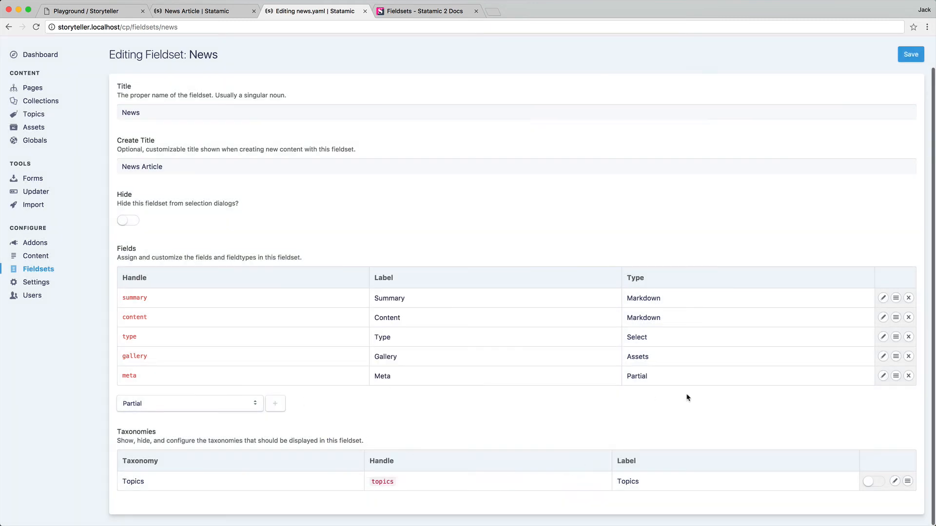
drag(896, 375, 896, 297)
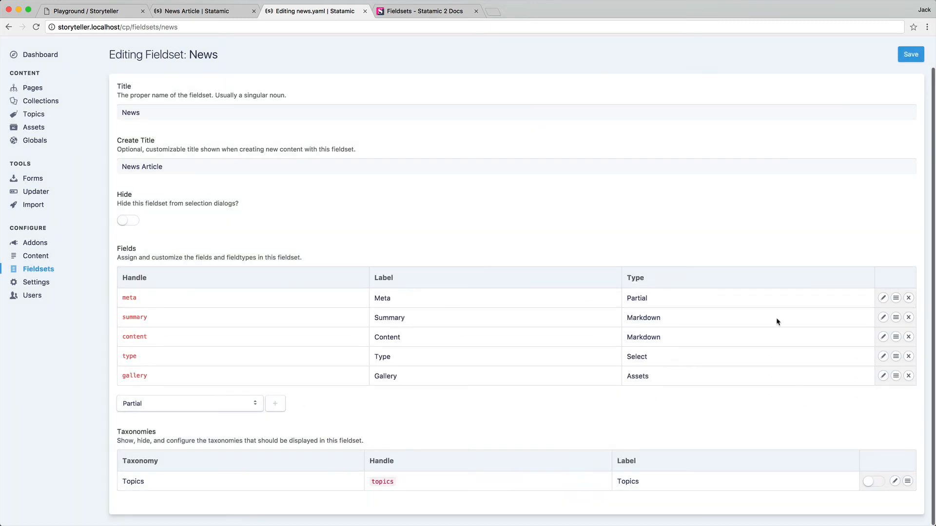
click(903, 54)
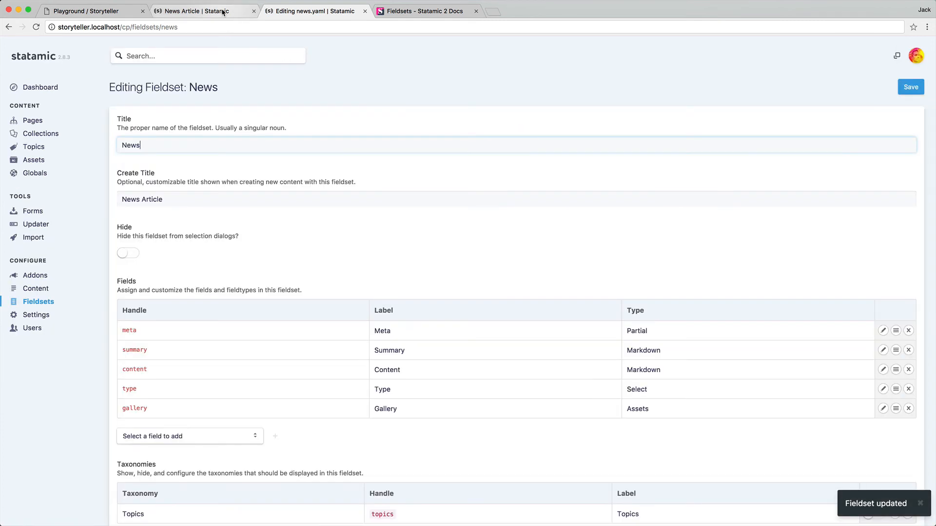
Reload the News Article publish form, discarding its unsaved changes, to check the included meta fields
click(229, 15)
click(35, 28)
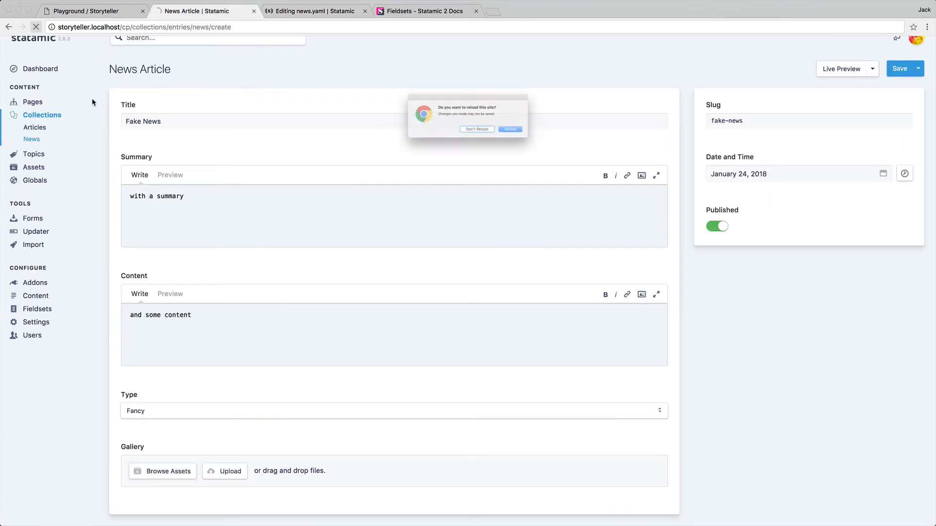
click(546, 141)
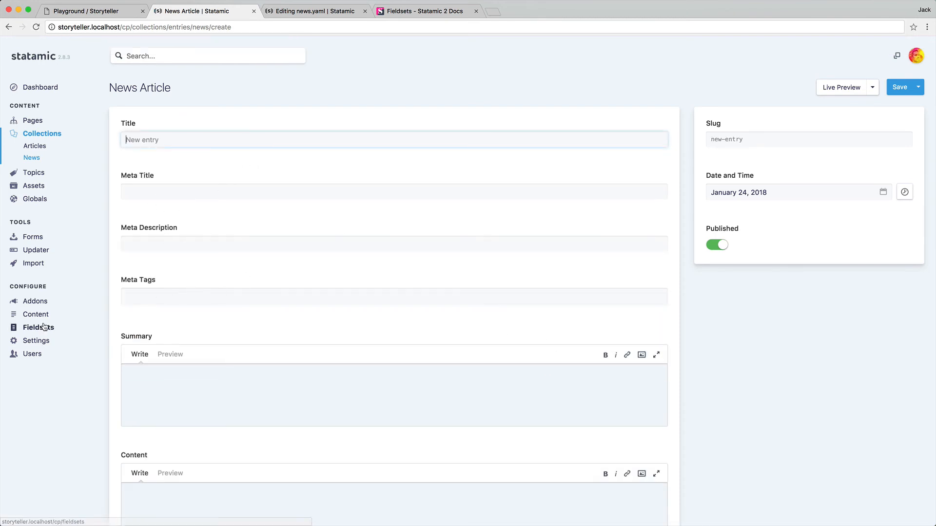
Add a Partial field to the Article fieldset that includes the SEO Metadata fieldset
key(ctrl+Tab)
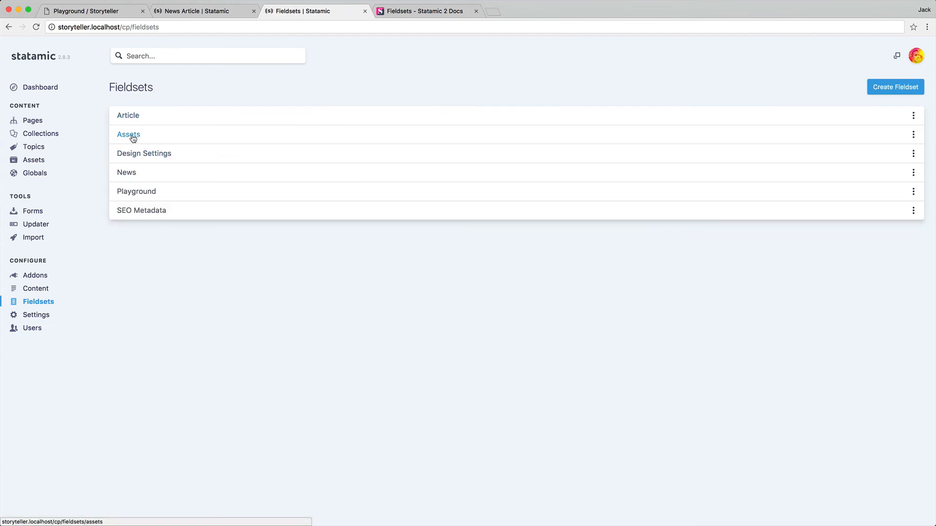
click(134, 119)
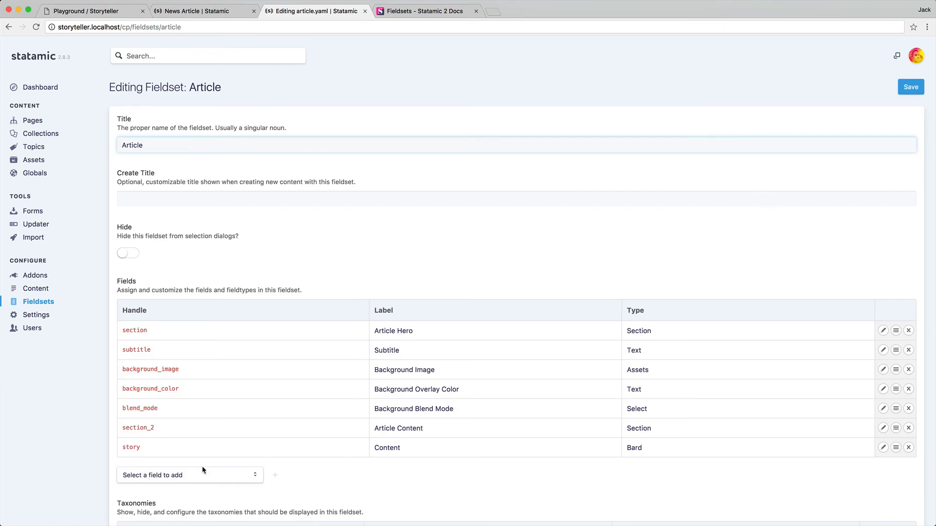
click(213, 477)
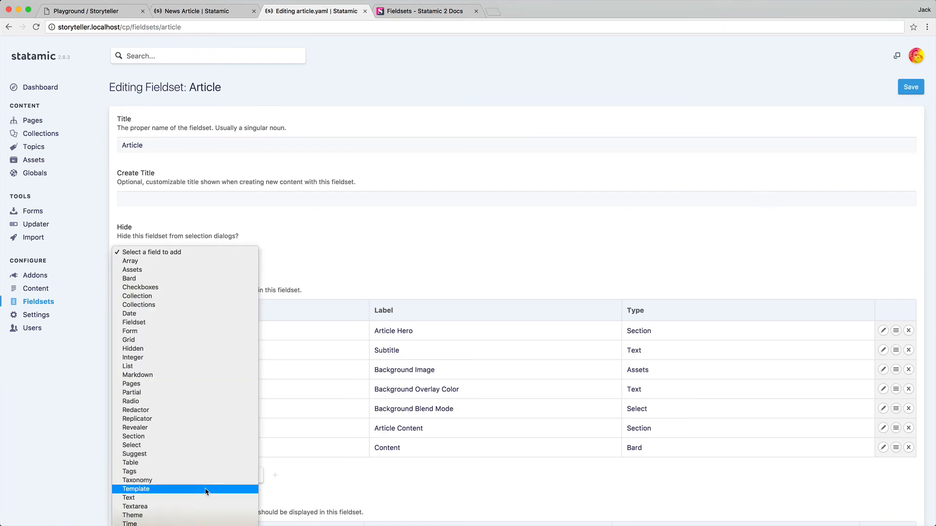
key(Return)
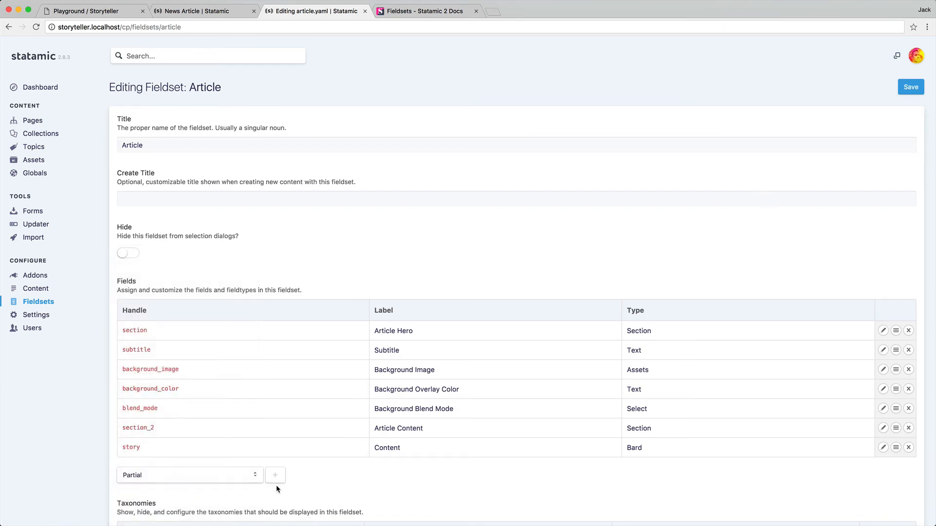
click(275, 494)
scroll(446, 309, down, 5)
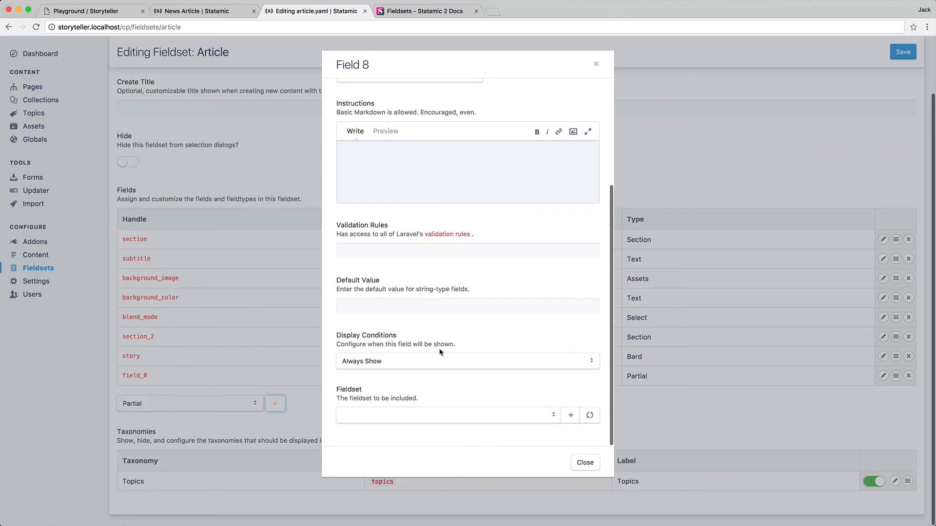
click(429, 416)
click(413, 467)
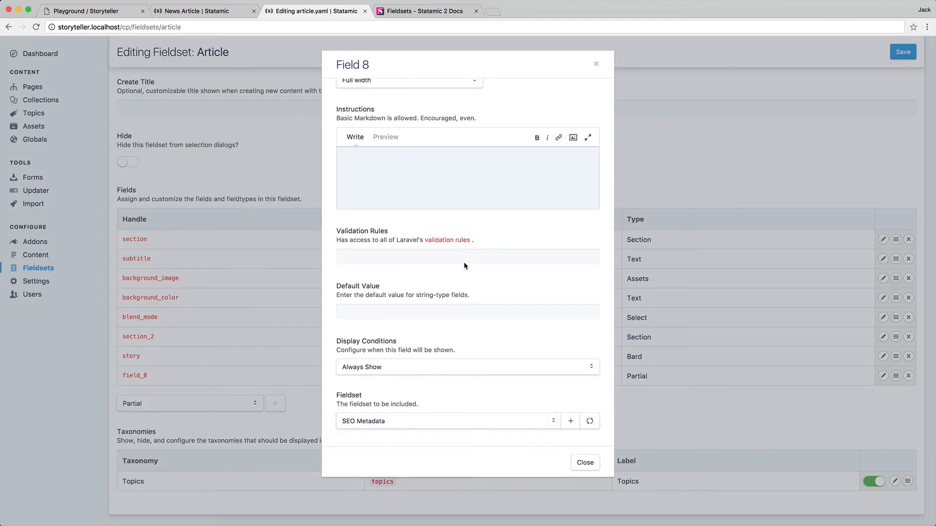
Set the Article partial field's display name to Meta, move it above the Article Hero section and save the fieldset
scroll(463, 262, up, 10)
triple_click(433, 125)
text(MEta)
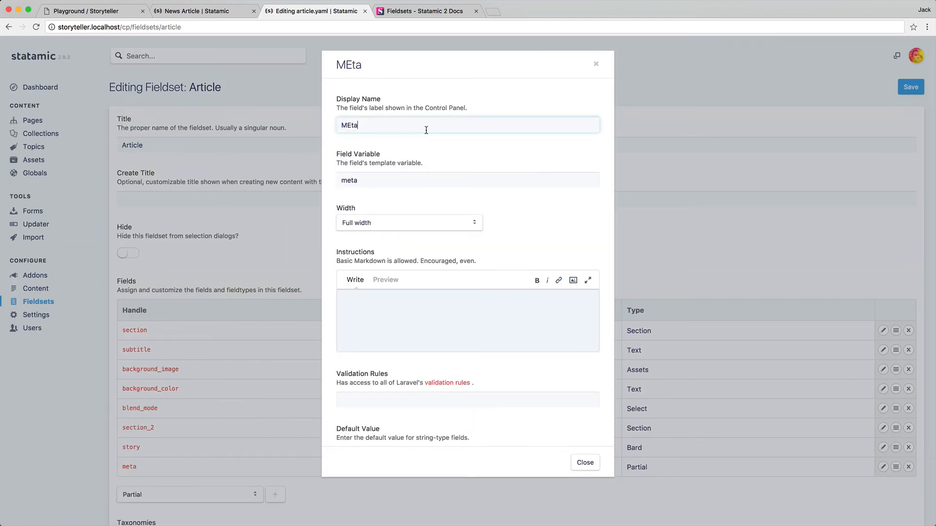
key(BackSpace)
key(BackSpace)
key(BackSpace)
text(eta)
click(586, 462)
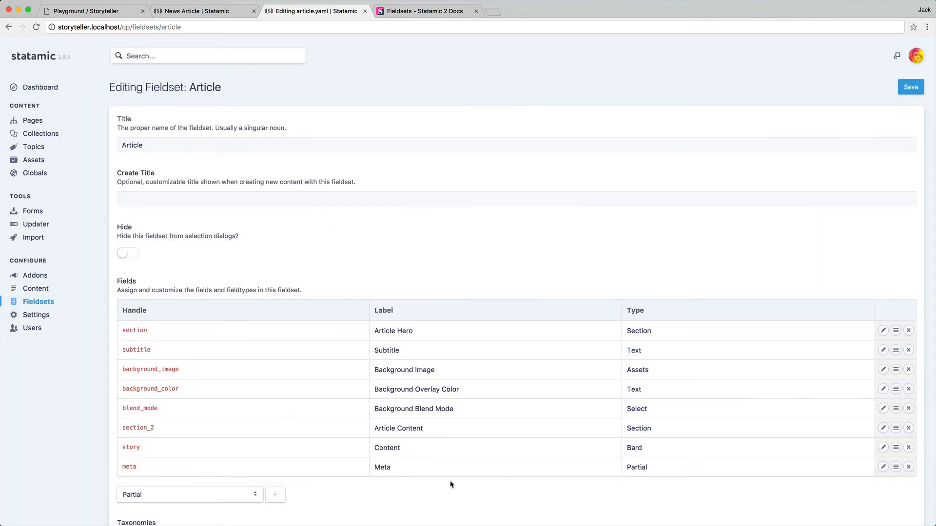
drag(896, 468, 896, 329)
click(910, 86)
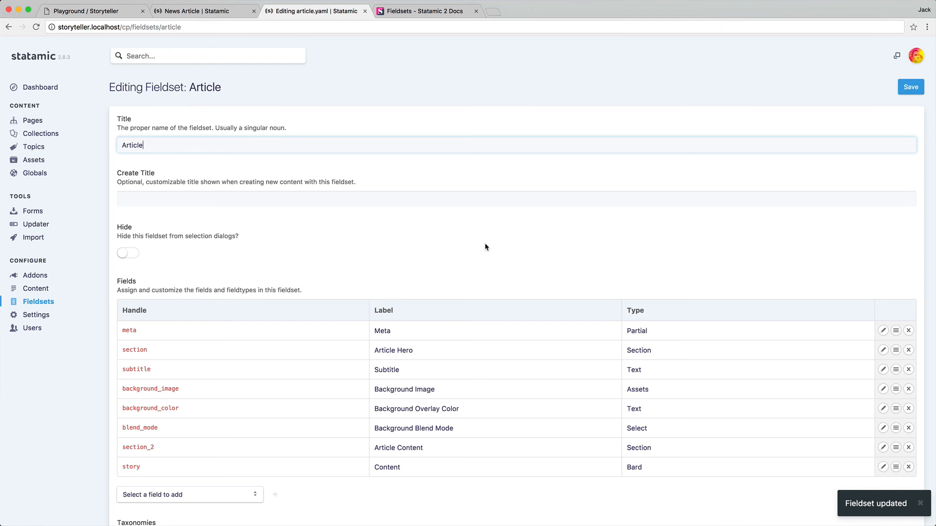
click(485, 247)
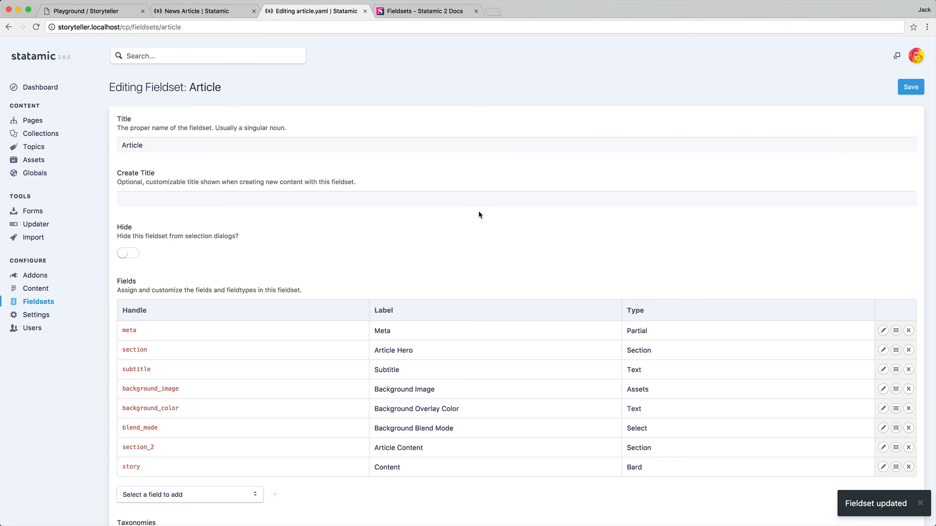
Switch to the Statamic documentation, open the Fieldtypes page and review the fieldtype list and default settings
key(ctrl+Tab)
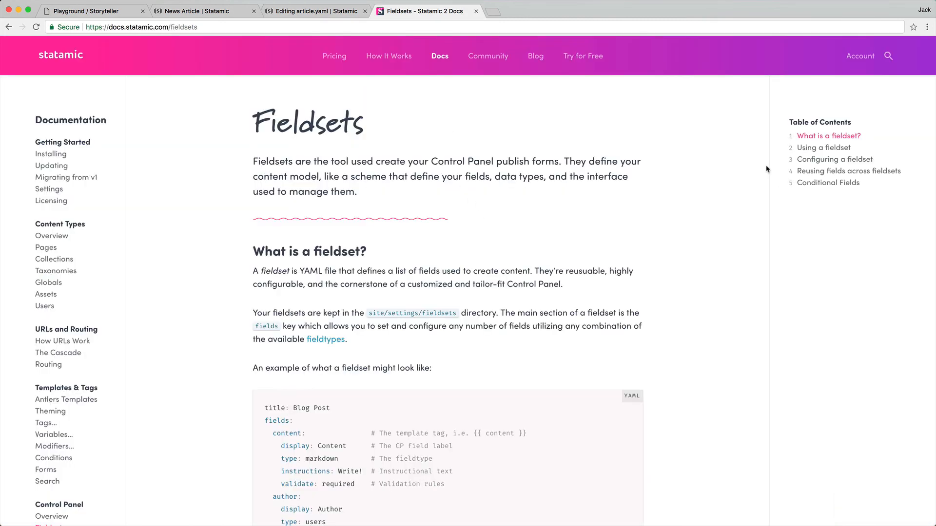
scroll(306, 178, down, 1)
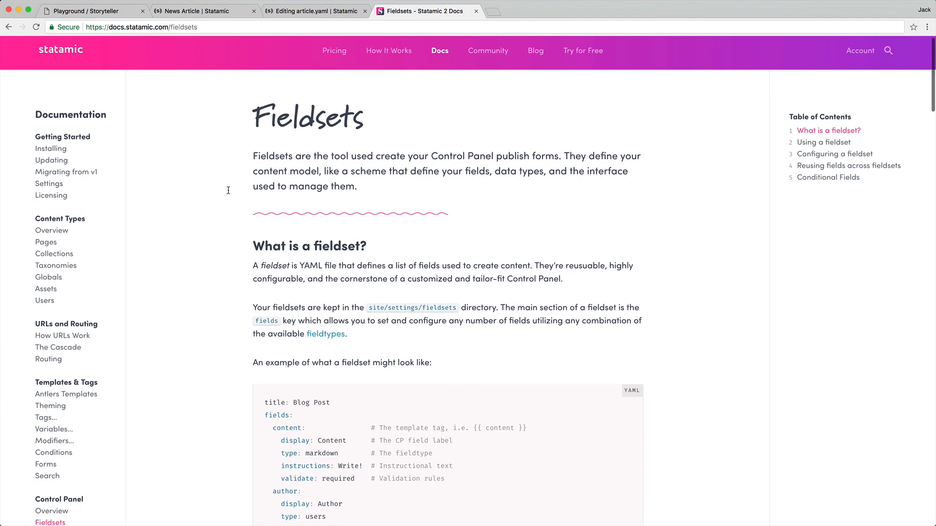
scroll(228, 190, down, 5)
click(63, 392)
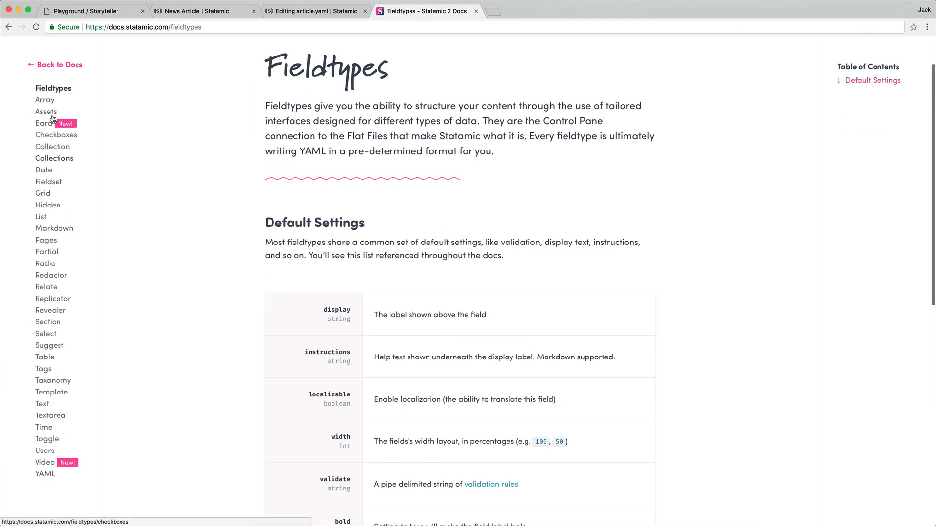
scroll(347, 265, down, 5)
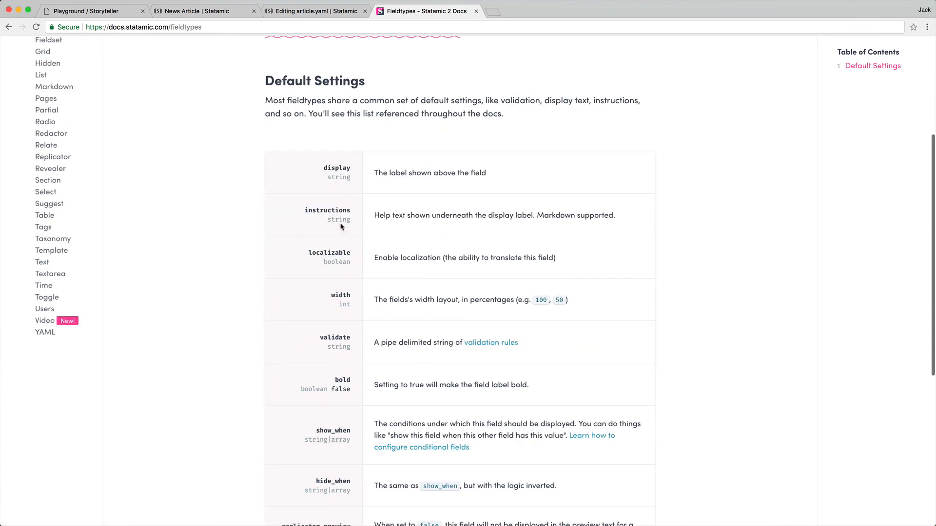
scroll(329, 377, down, 5)
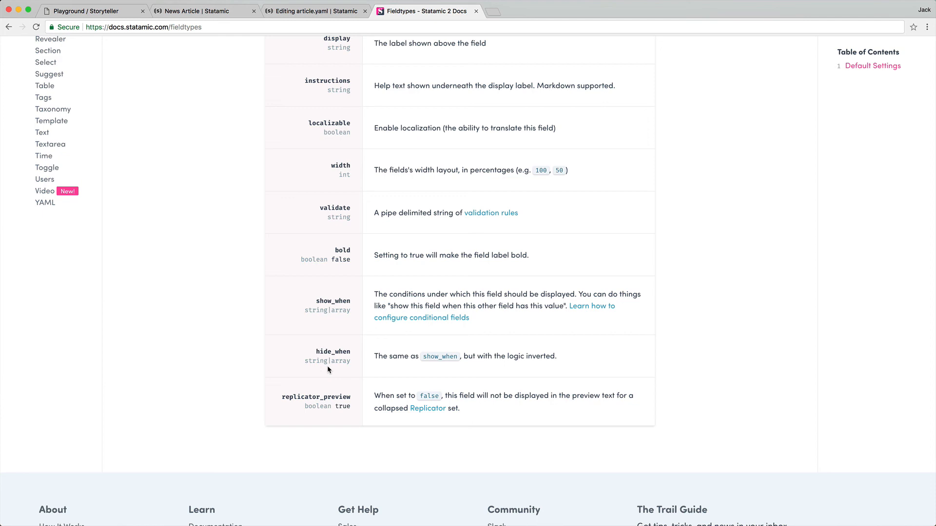
Switch to the Atom editor and open news.yaml from the site/settings/fieldsets folder
scroll(326, 369, up, 20)
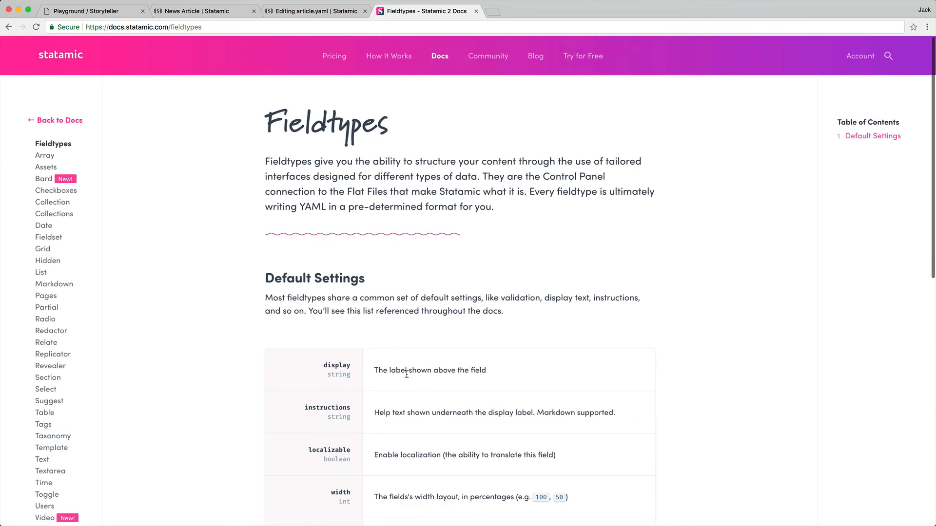
key(super+Tab)
key(super+Tab)
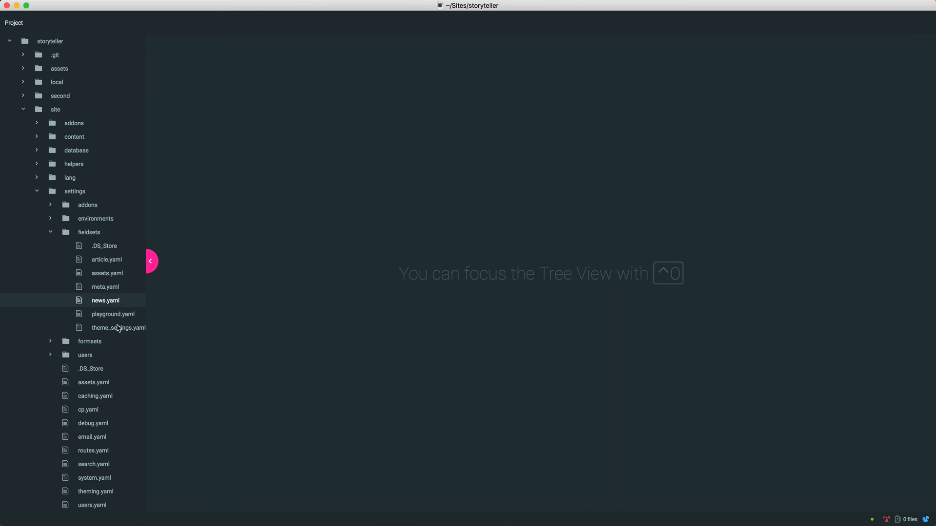
click(108, 302)
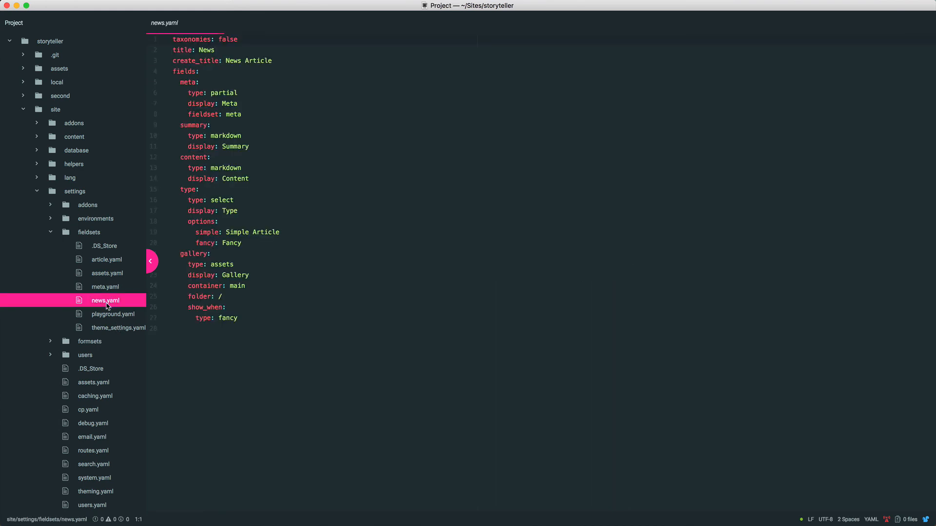
Examine the field definitions in news.yaml from meta to gallery, including the type and display settings of the Type select field
double_click(178, 71)
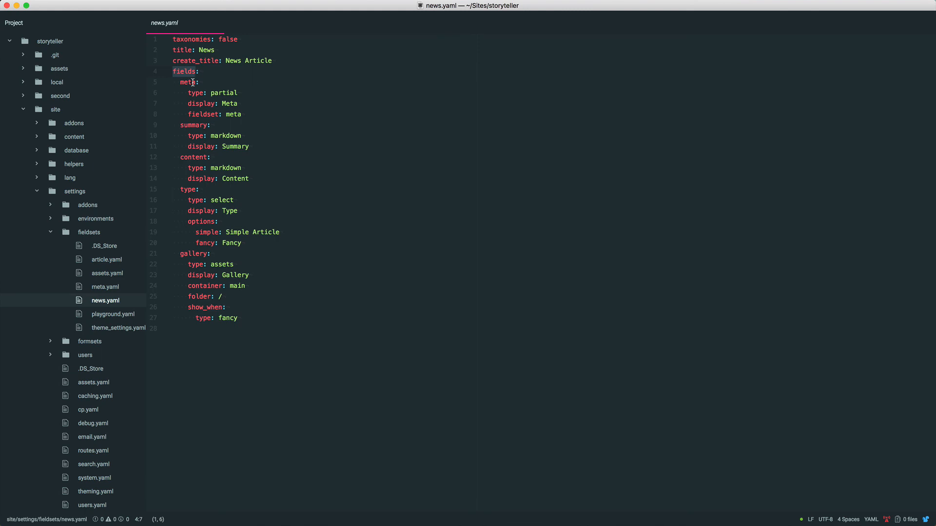
double_click(192, 83)
double_click(197, 201)
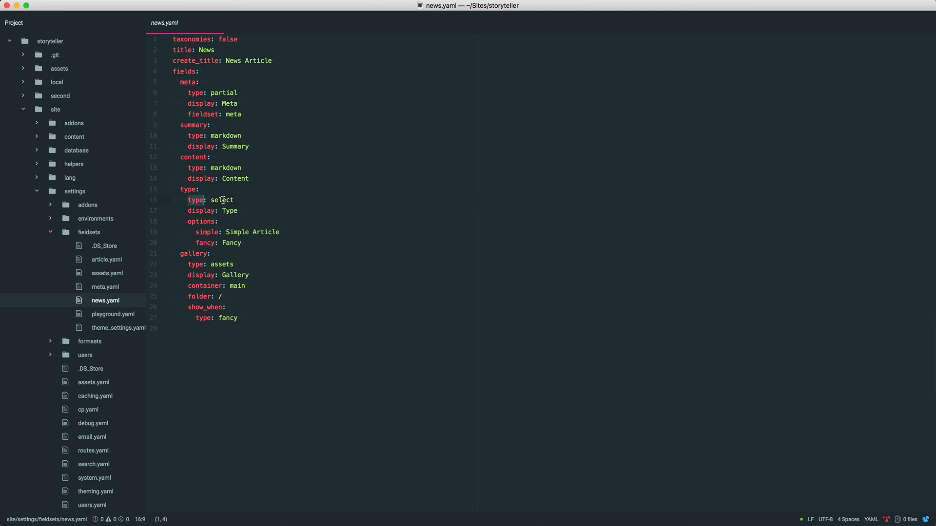
double_click(223, 201)
click(208, 210)
key(super+d)
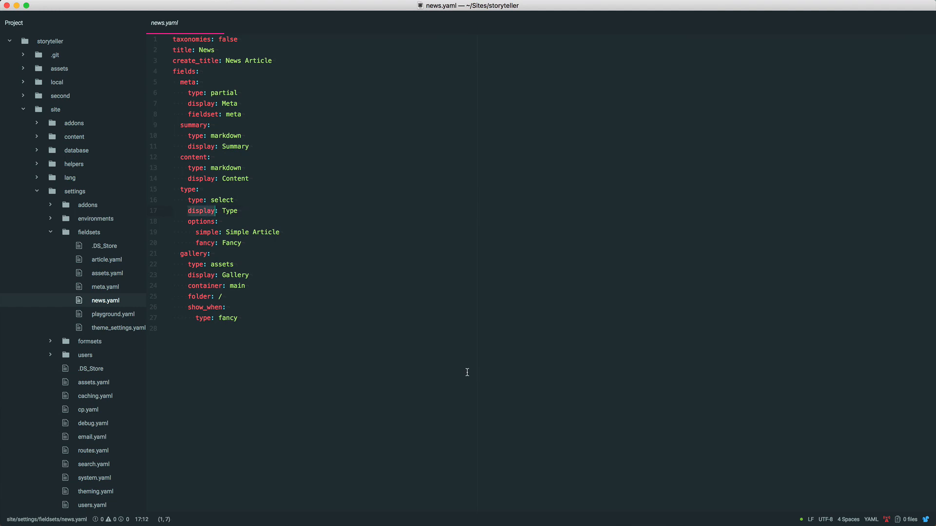
key(super+Right)
drag(180, 81, 334, 329)
click(466, 335)
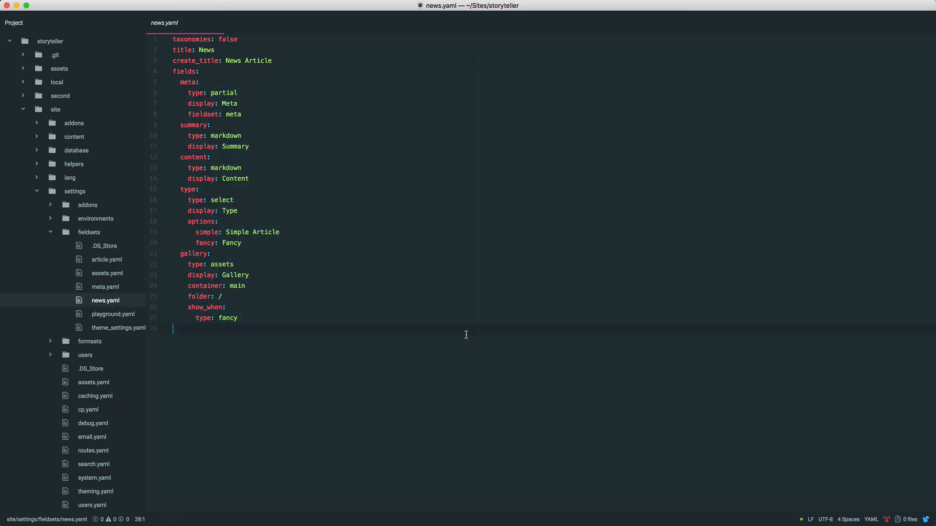